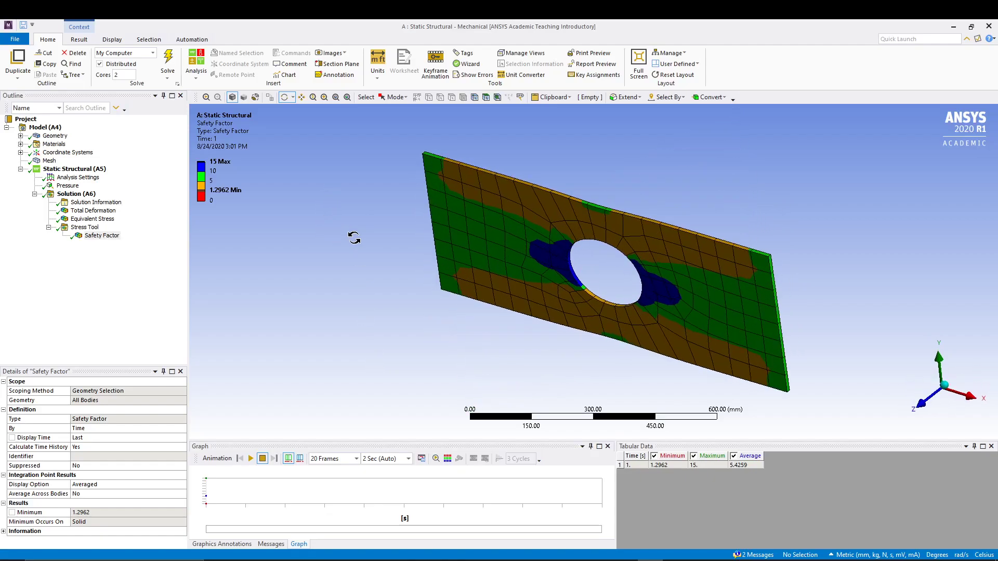
# Step: Check the plate's safety factor from several angles, then show Total Deformation and Equivalent Stress (5.7352–115.13 MPa)
pyautogui.moveTo(448, 334); pyautogui.dragTo(499, 298)
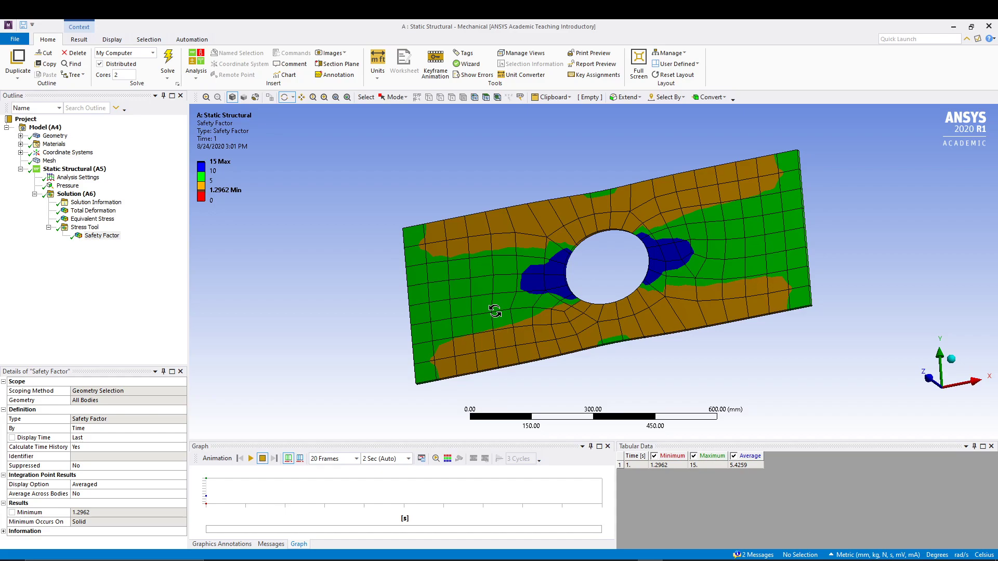
pyautogui.moveTo(495, 310); pyautogui.dragTo(912, 203)
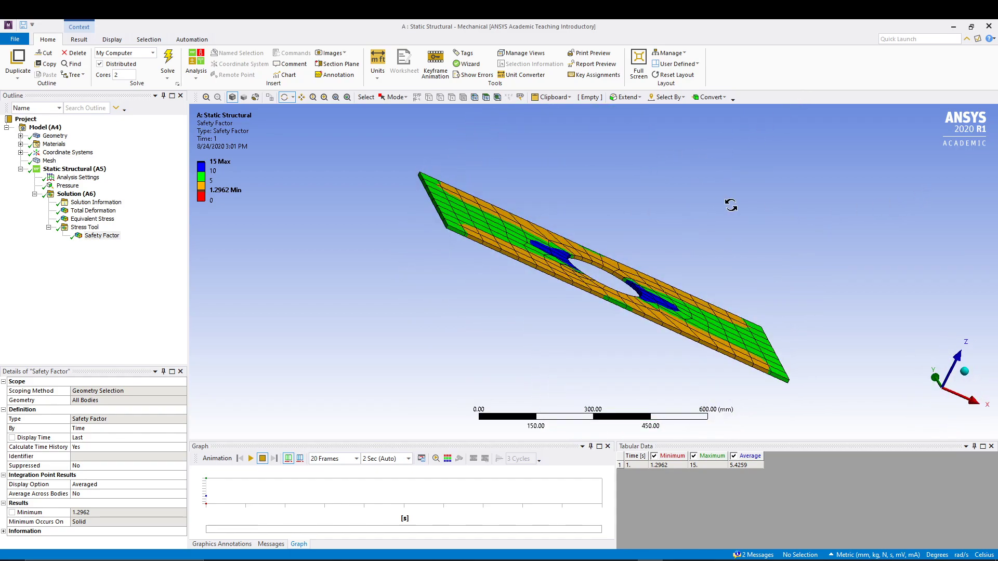
pyautogui.moveTo(726, 202); pyautogui.dragTo(574, 276)
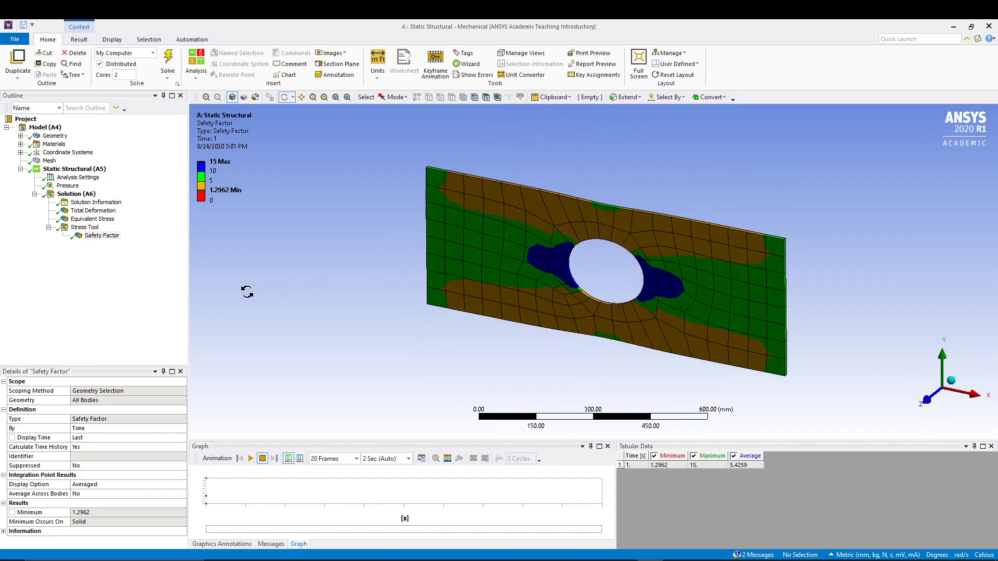
pyautogui.click(102, 235)
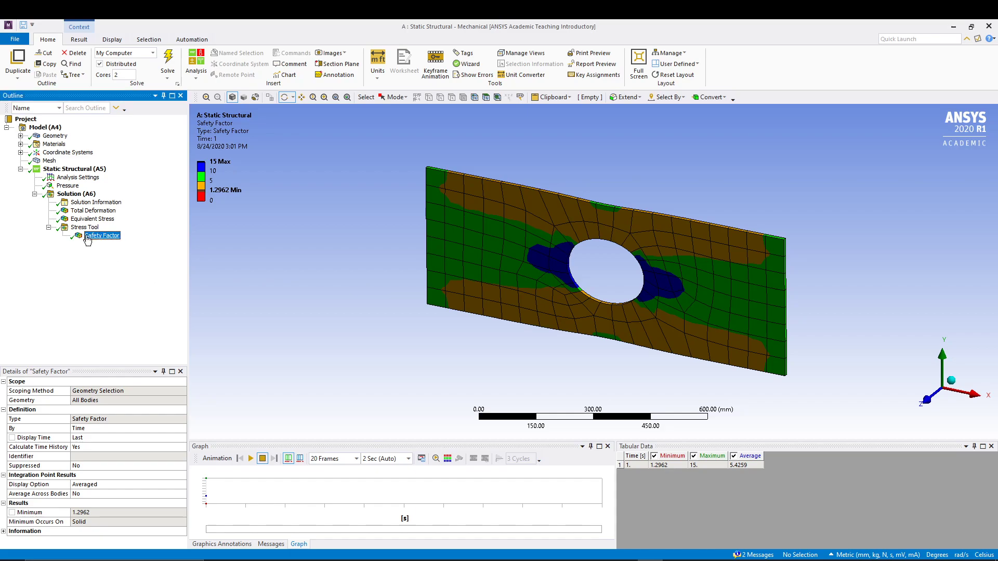
pyautogui.click(90, 203)
pyautogui.click(88, 211)
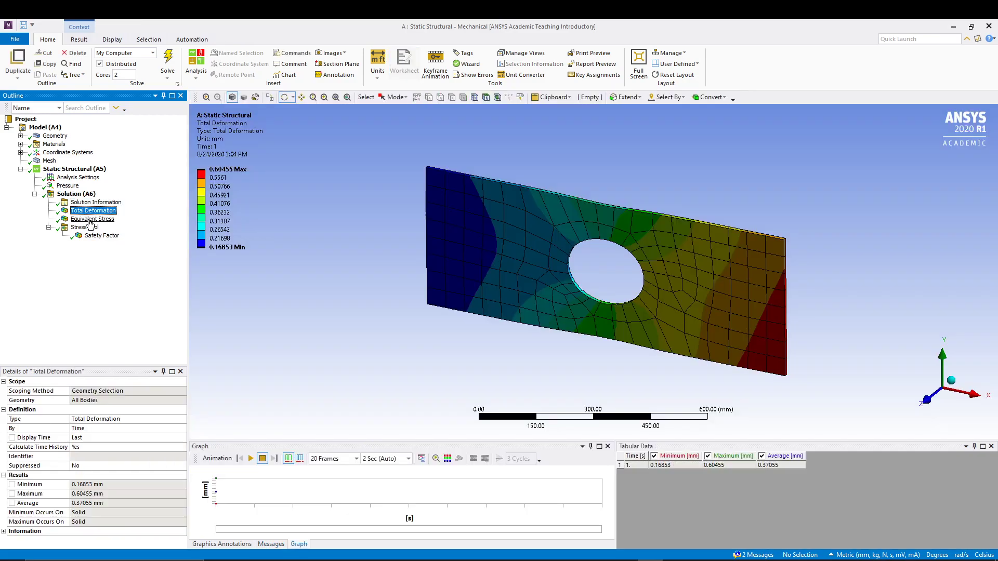
pyautogui.click(88, 219)
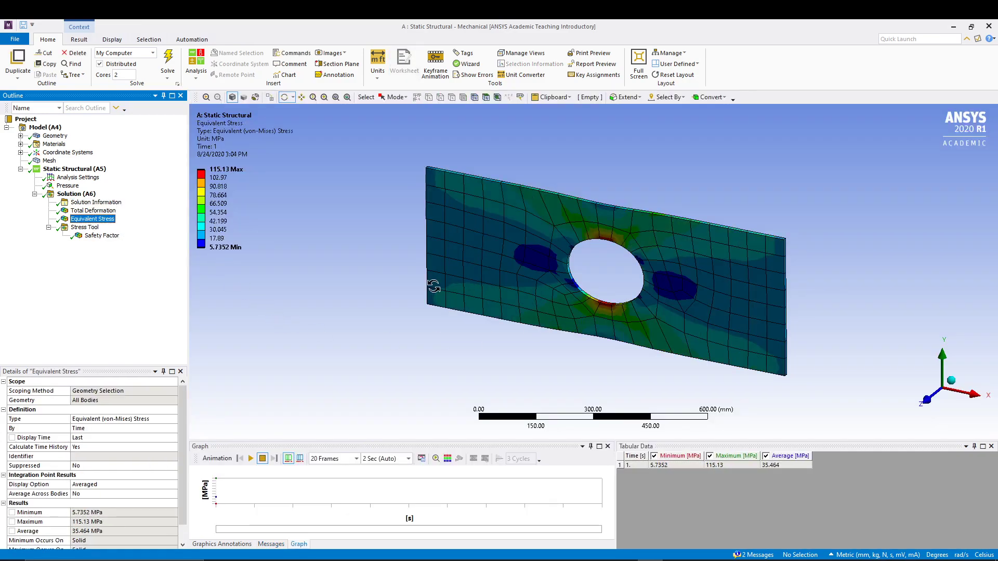
# Step: Close Mechanical and delete the old analysis system A from the project
pyautogui.click(988, 26)
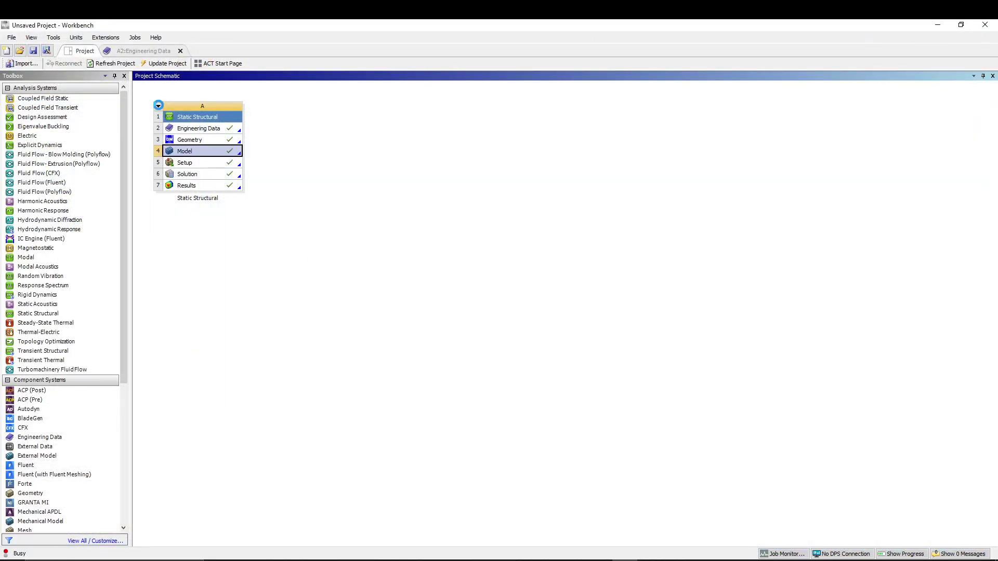
pyautogui.click(158, 106)
pyautogui.click(179, 192)
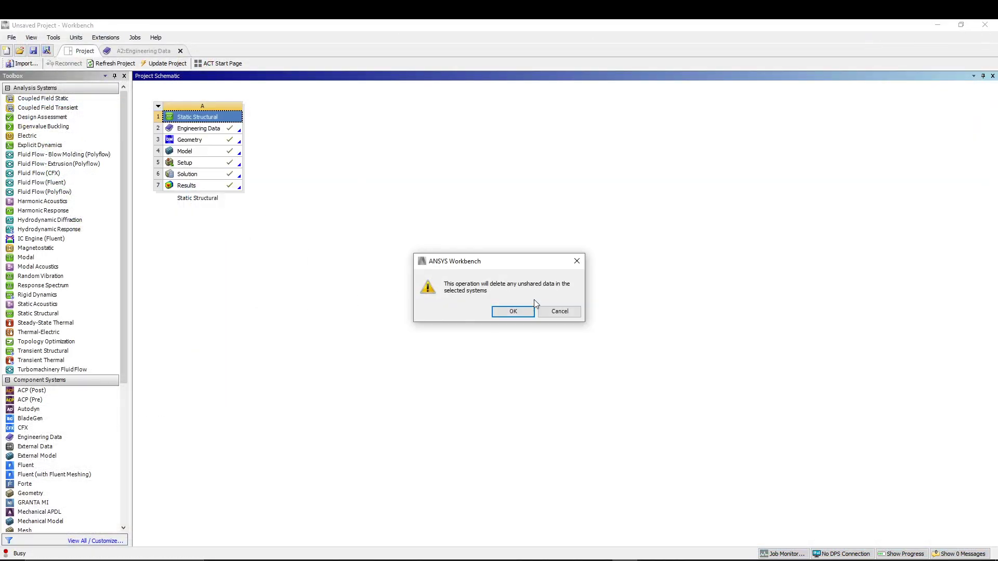
pyautogui.click(513, 312)
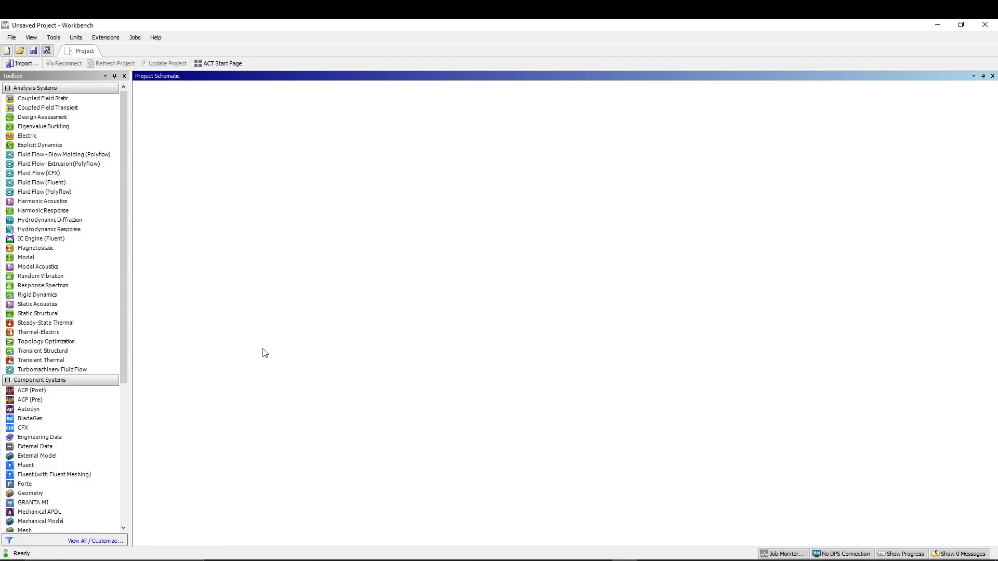
# Step: Add a new Static Structural system and name it 'SL BM'
pyautogui.doubleClick(61, 314)
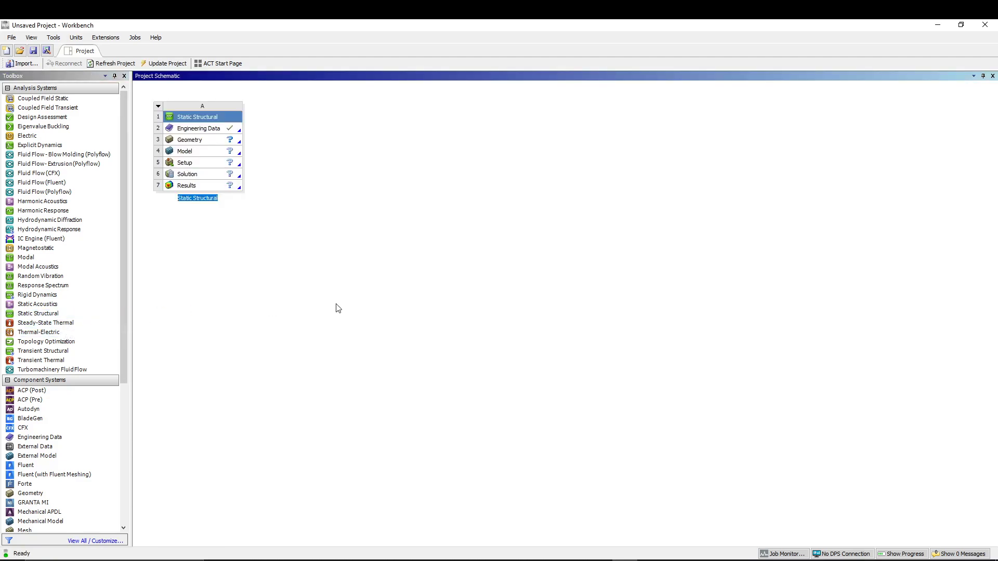
pyautogui.write('sl BM')
pyautogui.press('Return')
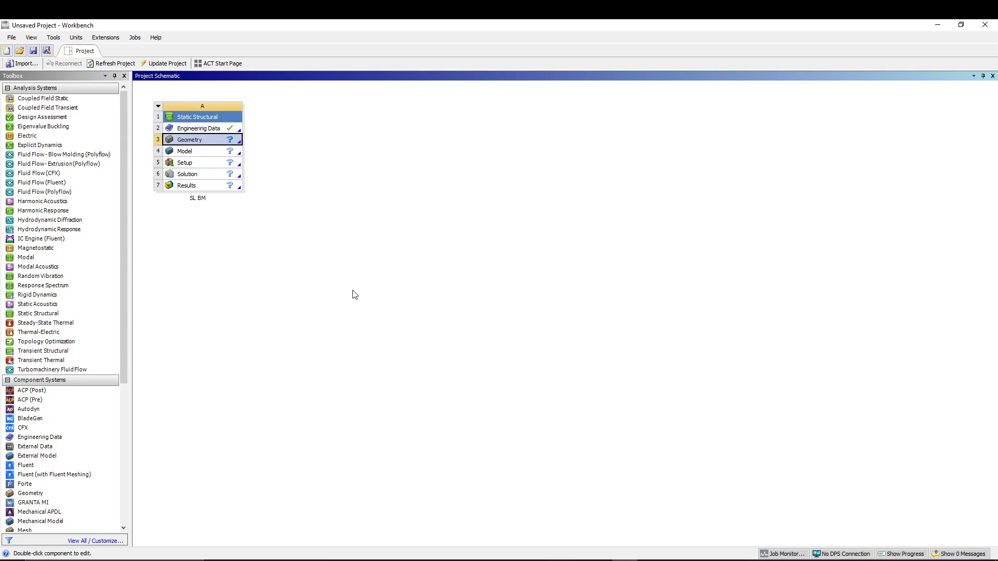
# Step: In the system's Engineering Data, create a new material named 'Grey Cast Iron'
pyautogui.doubleClick(210, 128)
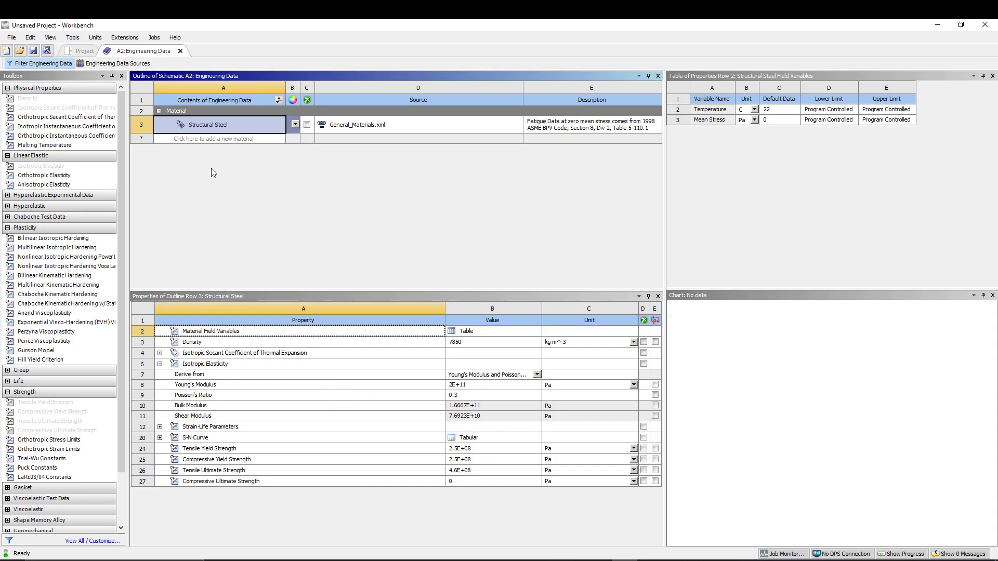
pyautogui.click(220, 140)
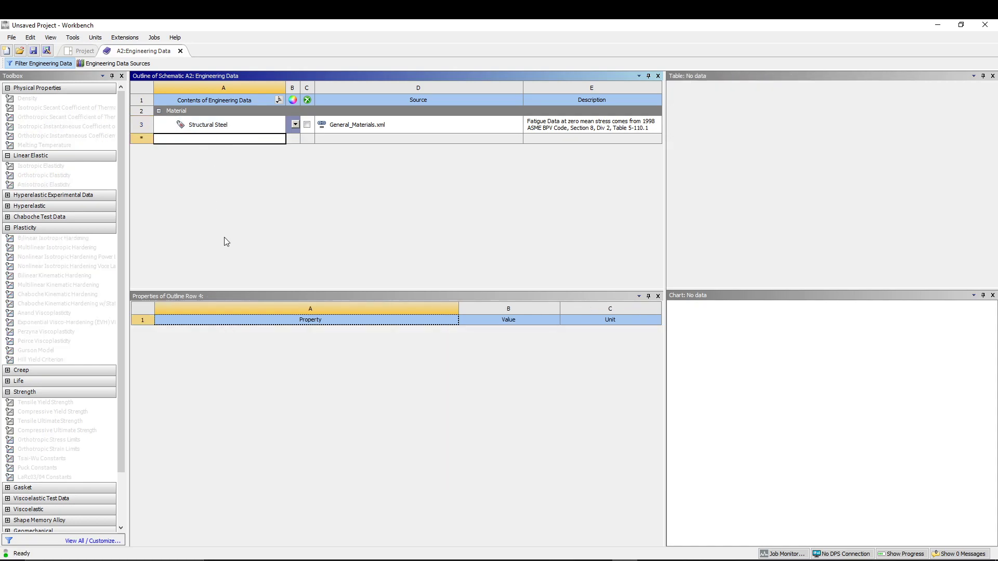
pyautogui.write('Grey Cast Iron')
pyautogui.press('Return')
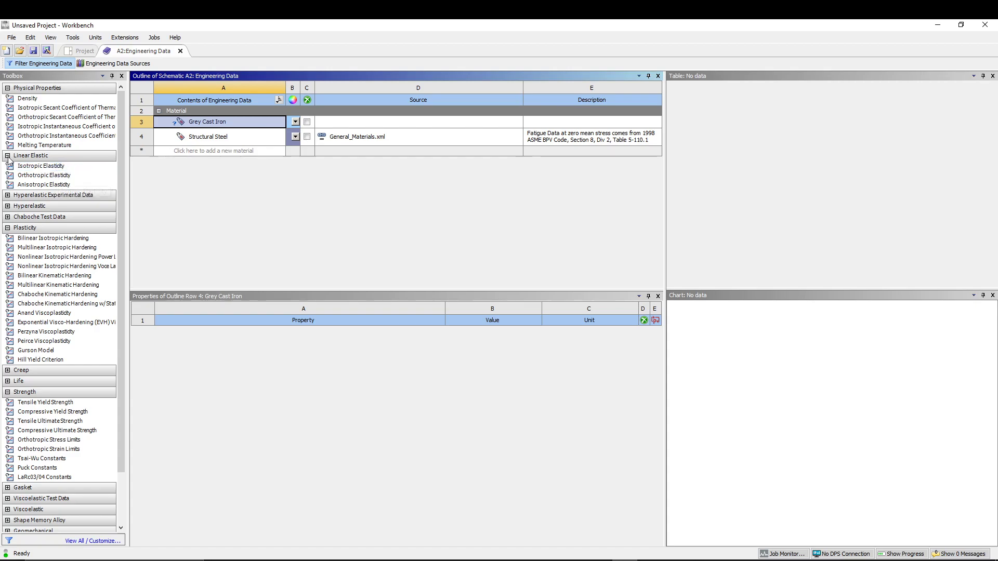
# Step: Add Isotropic Elasticity with Young's modulus 103000 MPa and Poisson's ratio 0.28
pyautogui.click(54, 167)
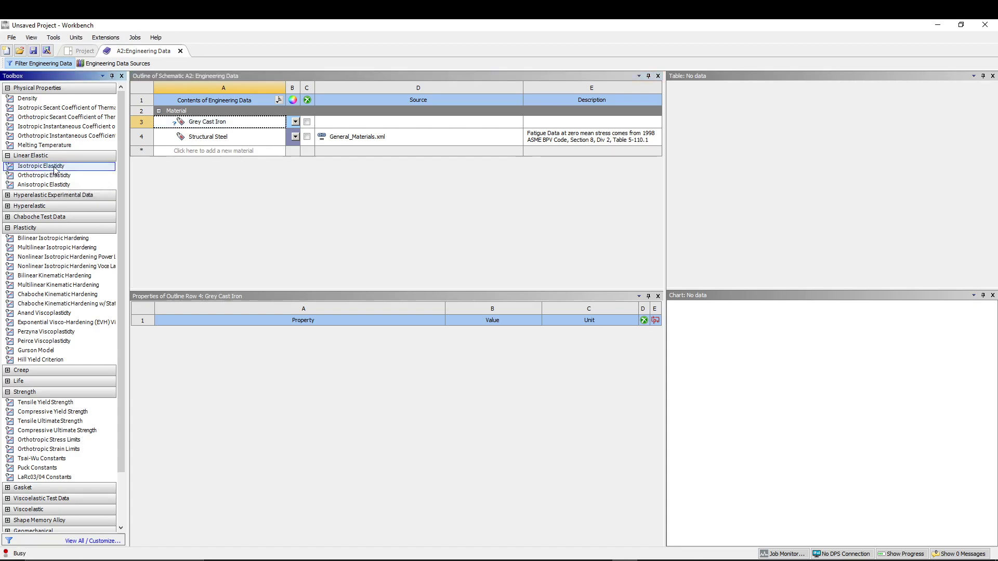
pyautogui.doubleClick(54, 166)
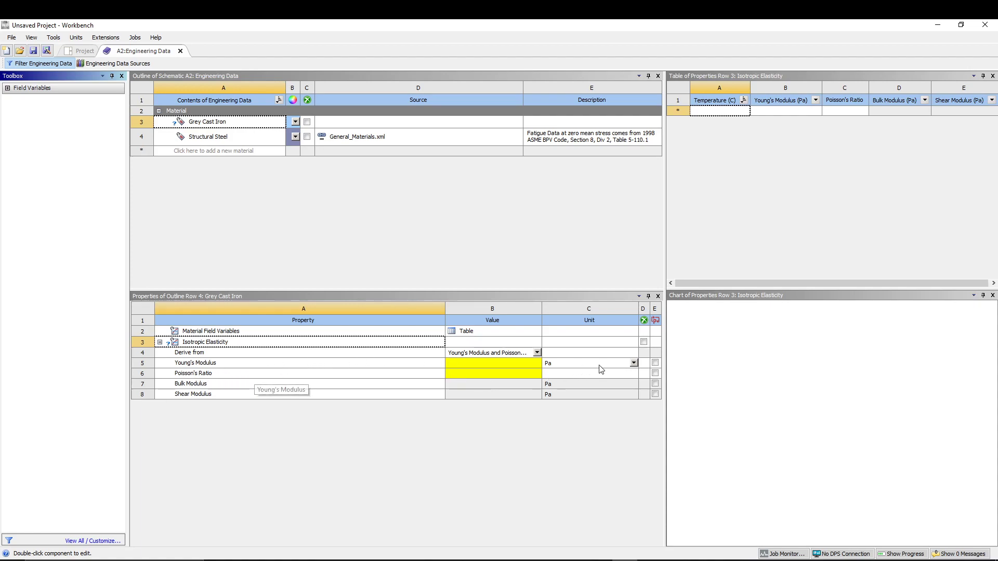
pyautogui.click(634, 363)
pyautogui.click(572, 410)
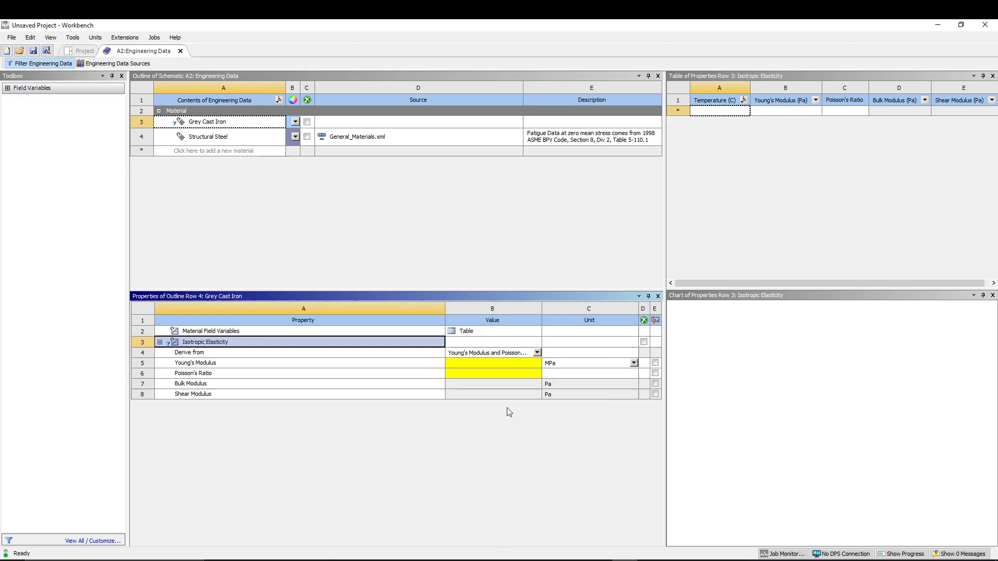
pyautogui.click(474, 363)
pyautogui.click(474, 362)
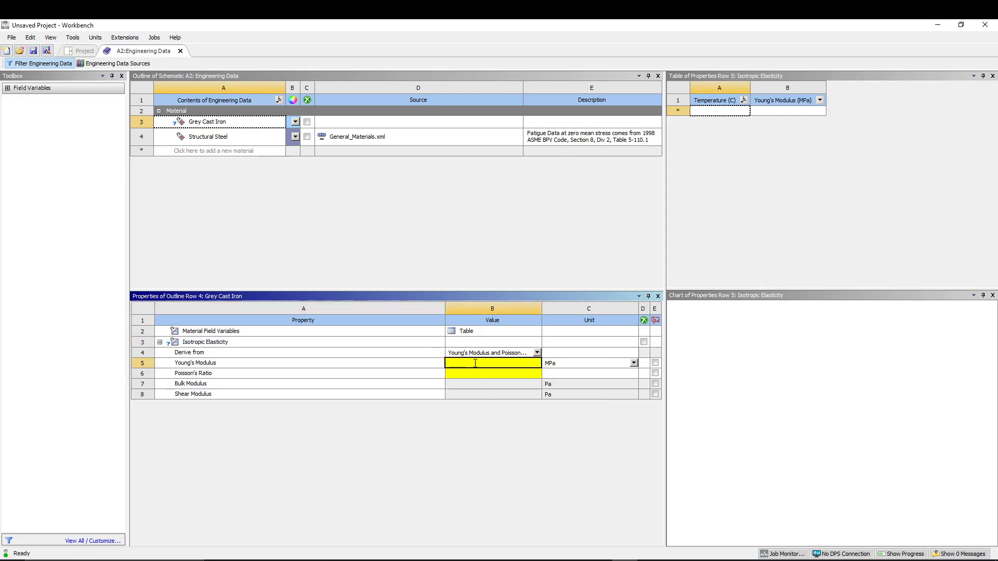
pyautogui.write('1')
pyautogui.write('03000')
pyautogui.press('Return')
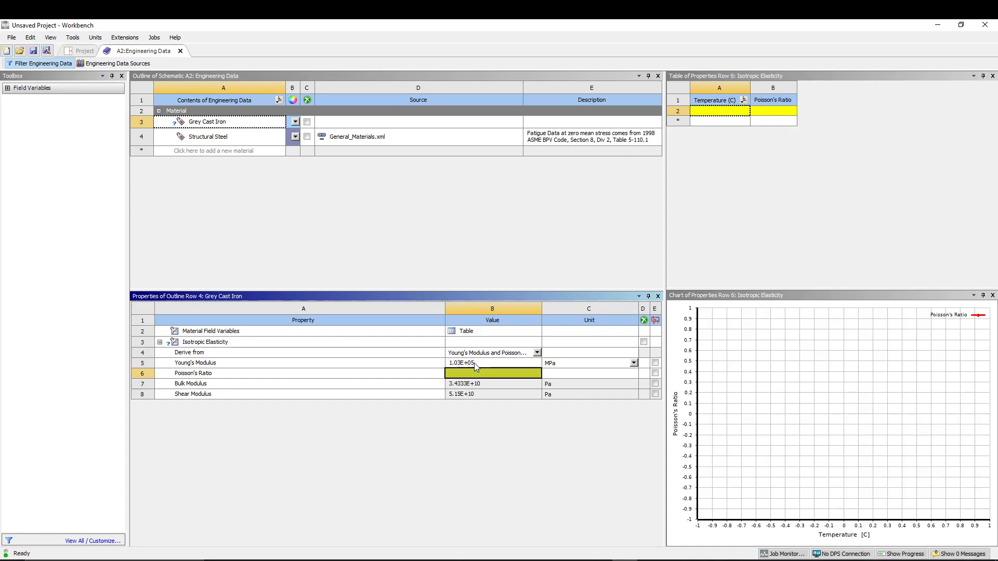
pyautogui.write('0.28')
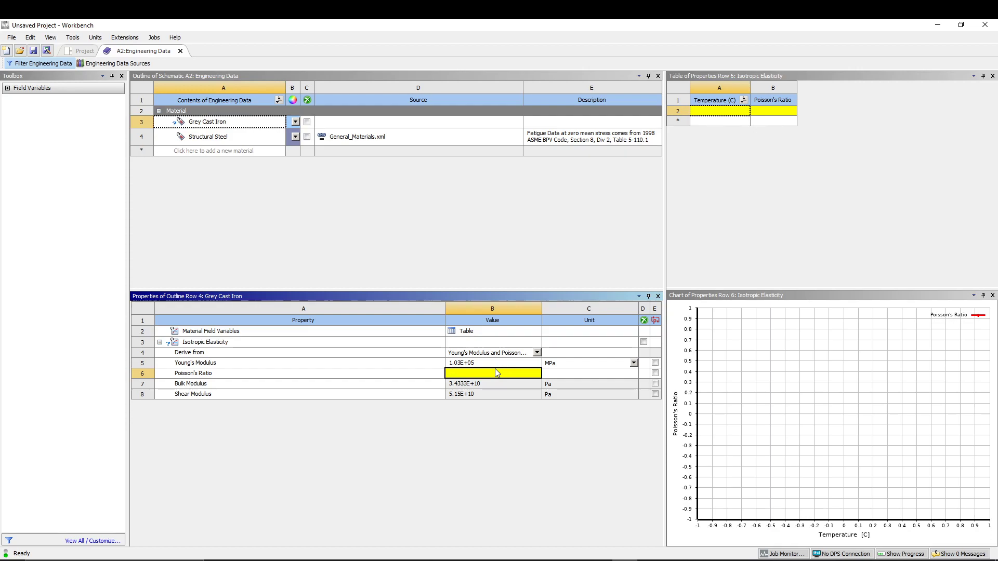
pyautogui.press('Return')
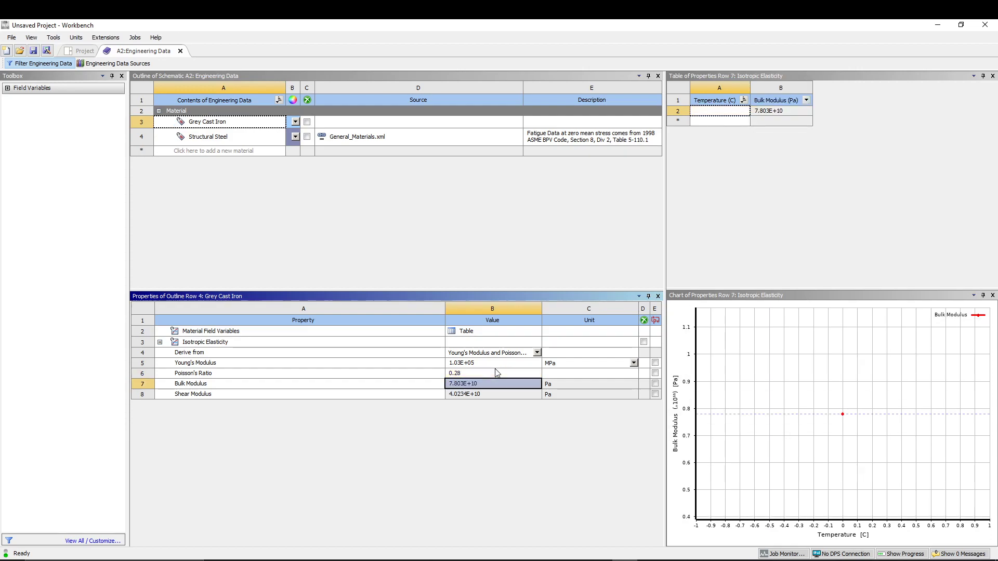
# Step: Add tensile and compressive yield and ultimate strength properties to Grey Cast Iron
pyautogui.click(225, 221)
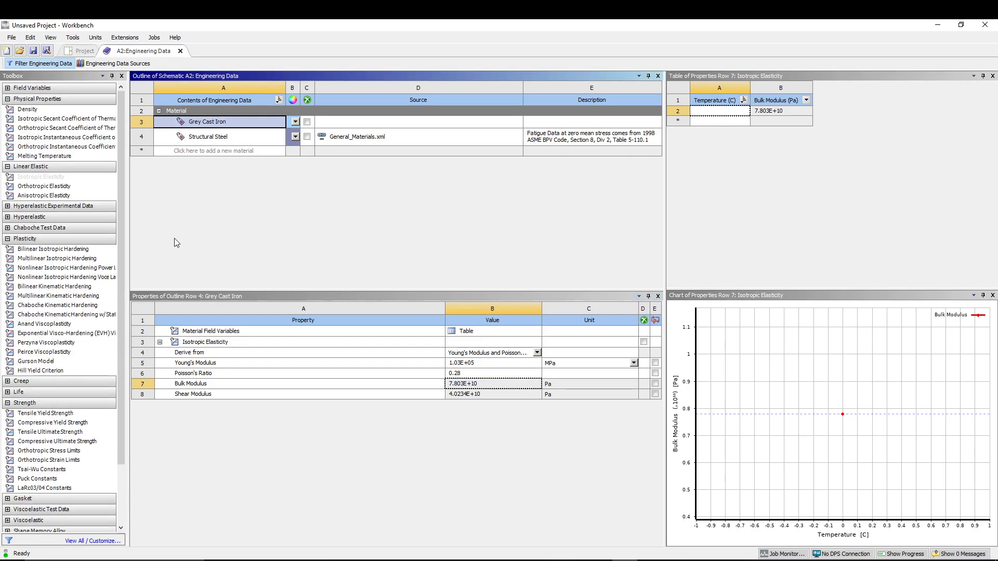
pyautogui.doubleClick(42, 435)
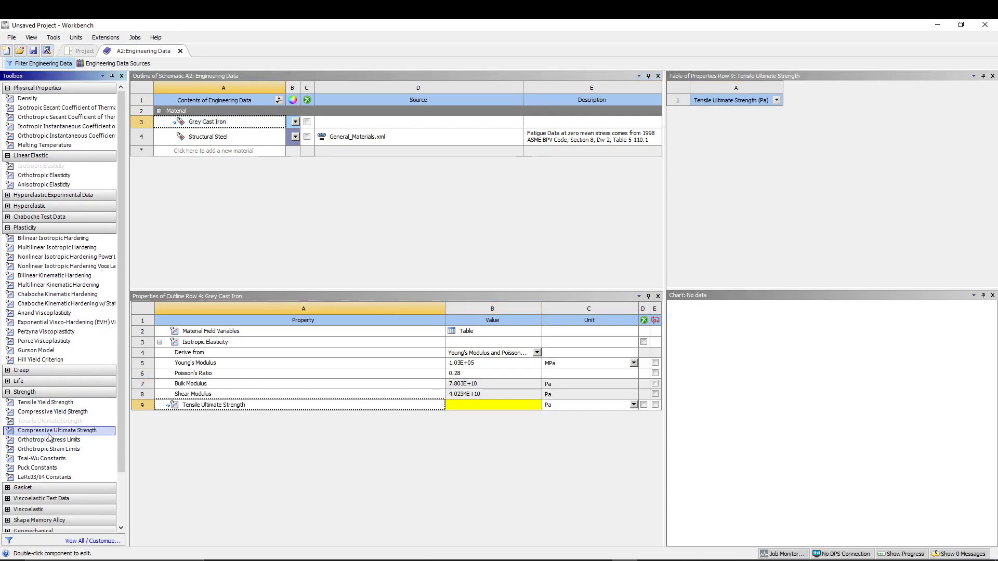
pyautogui.doubleClick(54, 434)
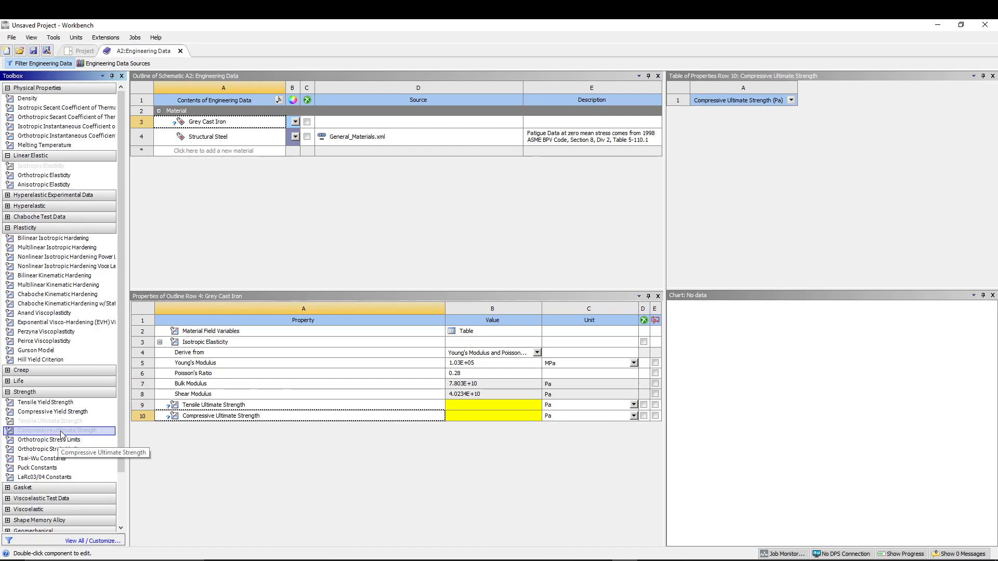
pyautogui.doubleClick(52, 403)
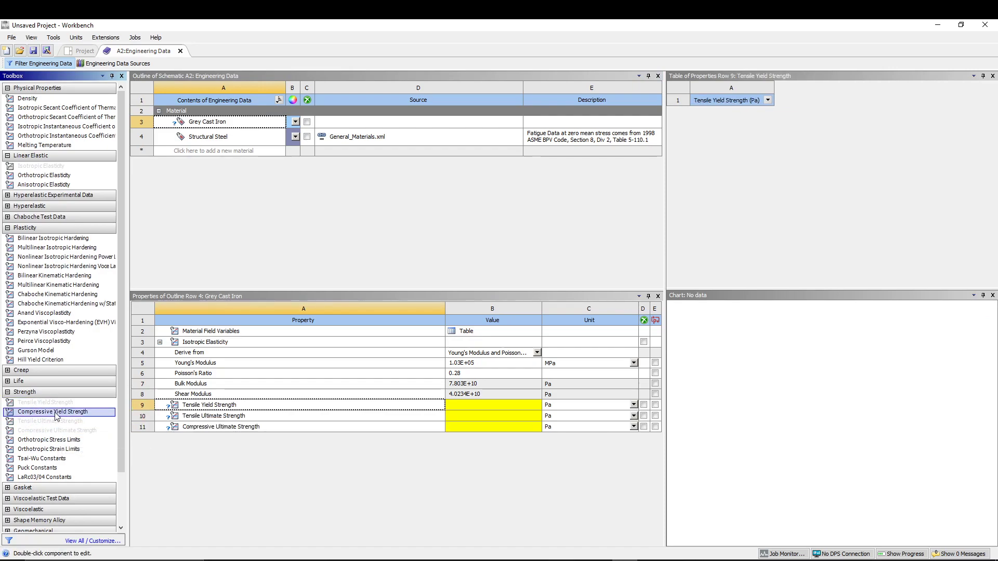
pyautogui.doubleClick(55, 412)
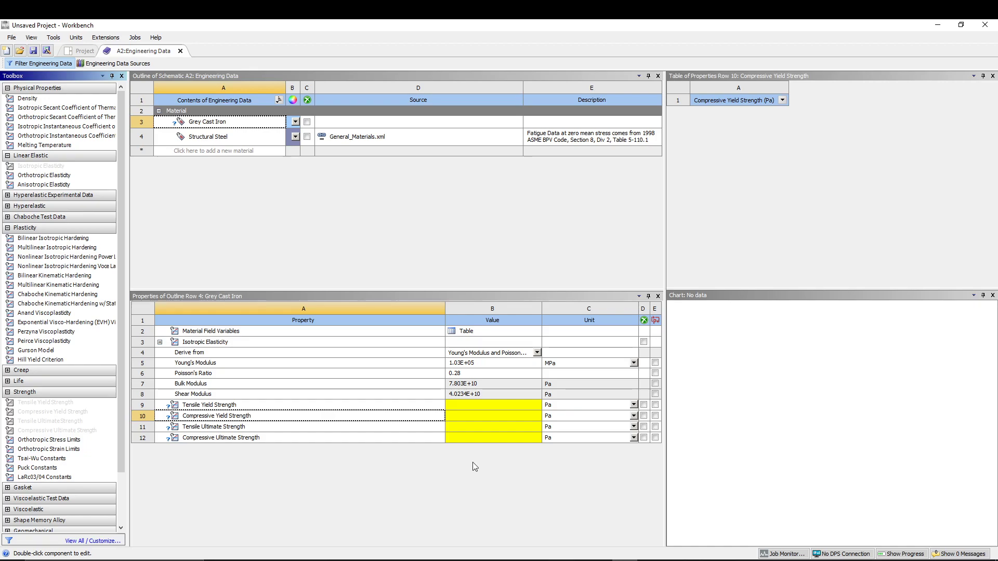
# Step: Switch all four strength property units from Pa to MPa
pyautogui.click(633, 405)
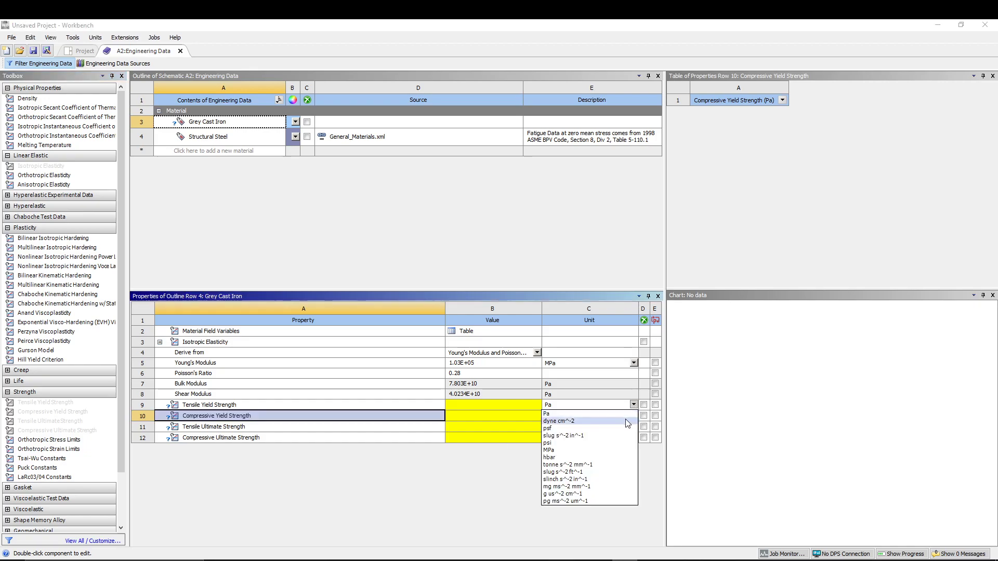
pyautogui.click(590, 451)
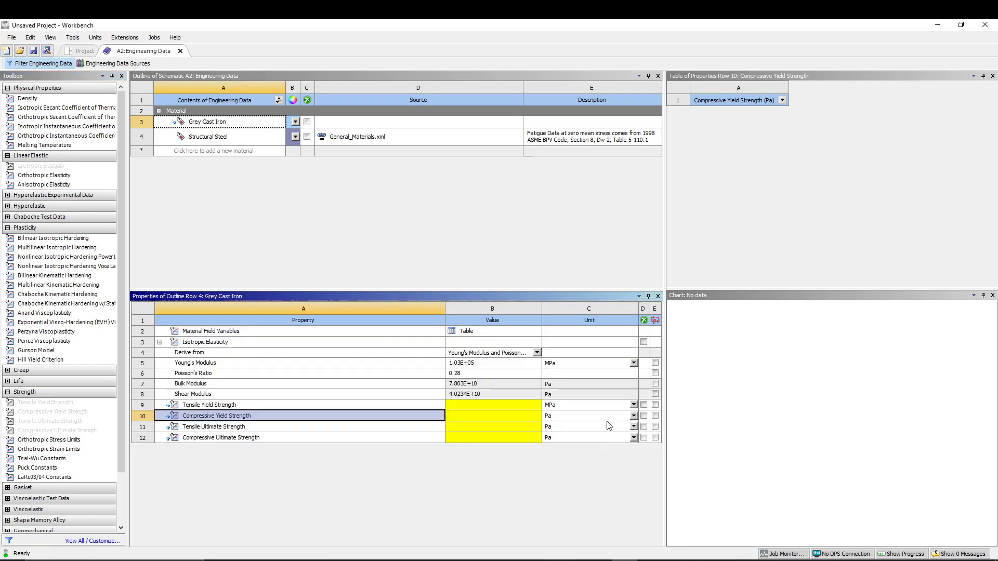
pyautogui.click(634, 416)
pyautogui.click(591, 462)
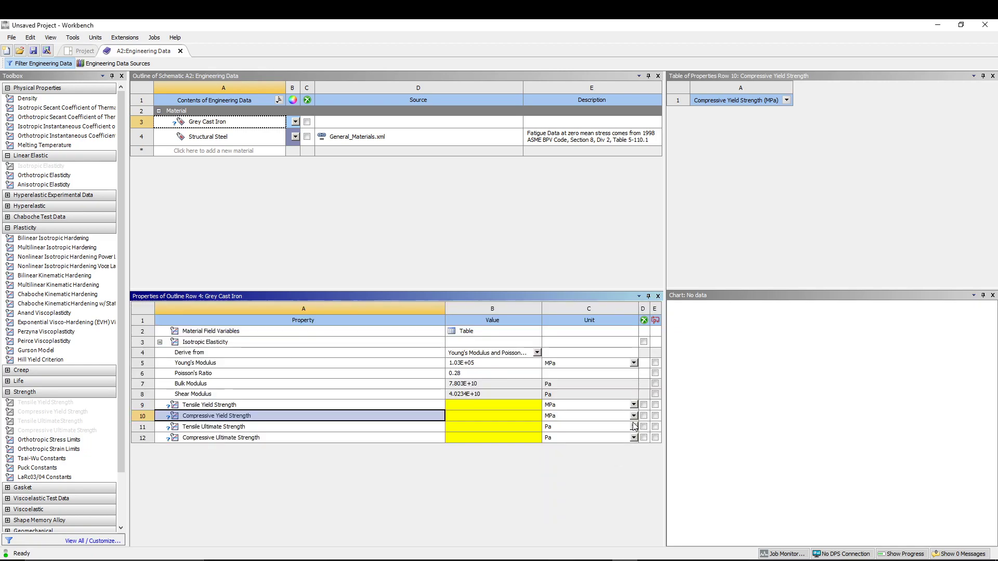
pyautogui.click(634, 427)
pyautogui.click(572, 469)
pyautogui.click(634, 438)
pyautogui.click(573, 481)
# Step: Enter 152 MPa for tensile yield and ultimate, 572 MPa for compressive yield and ultimate
pyautogui.click(475, 407)
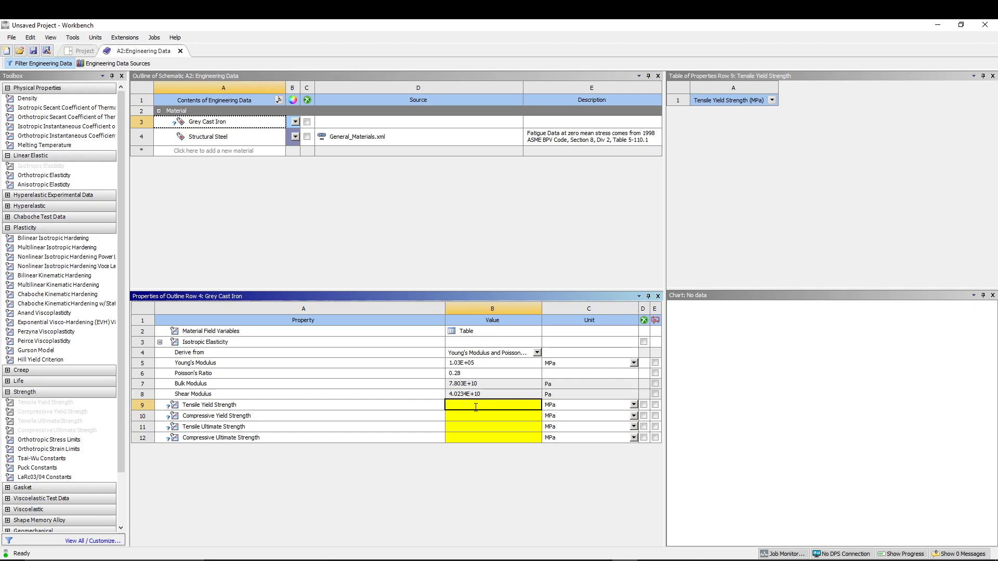
pyautogui.write('152')
pyautogui.press('Return')
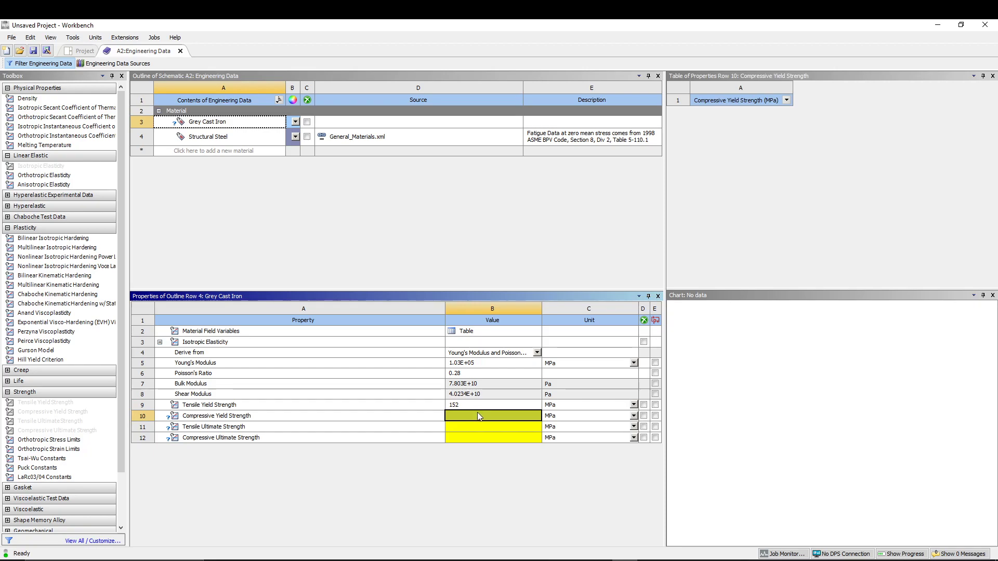
pyautogui.write('572')
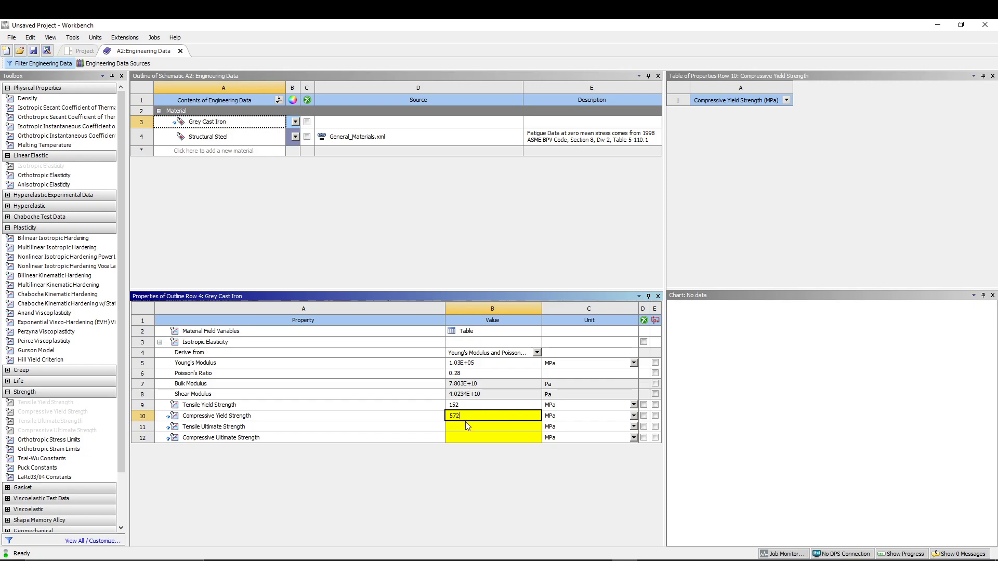
pyautogui.press('Return')
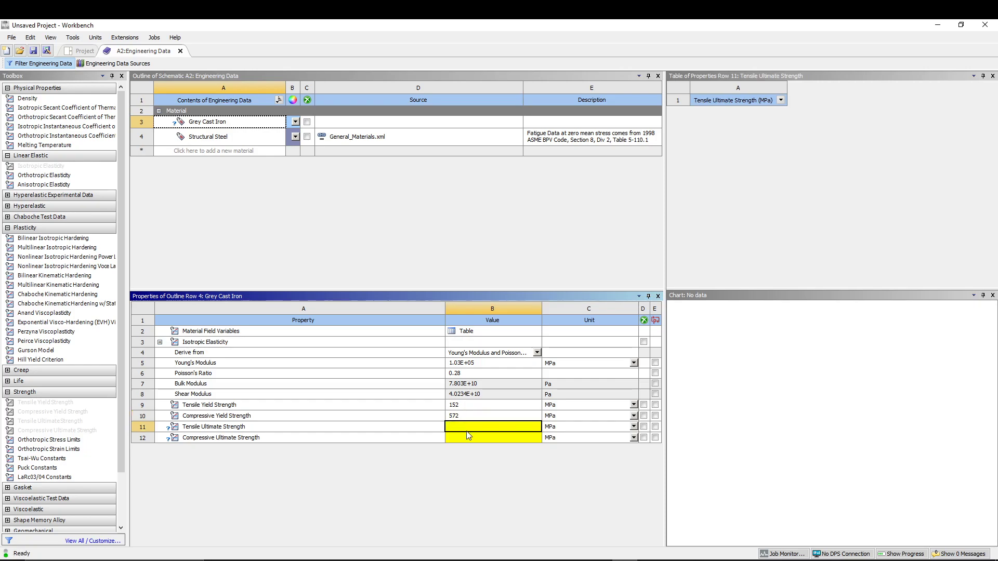
pyautogui.press('Return')
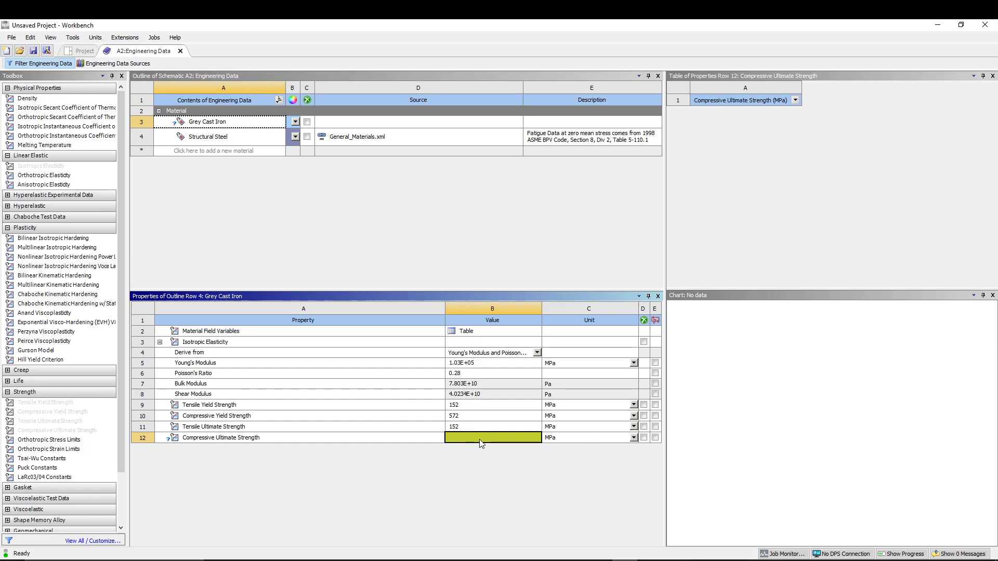
pyautogui.write('572')
pyautogui.press('Return')
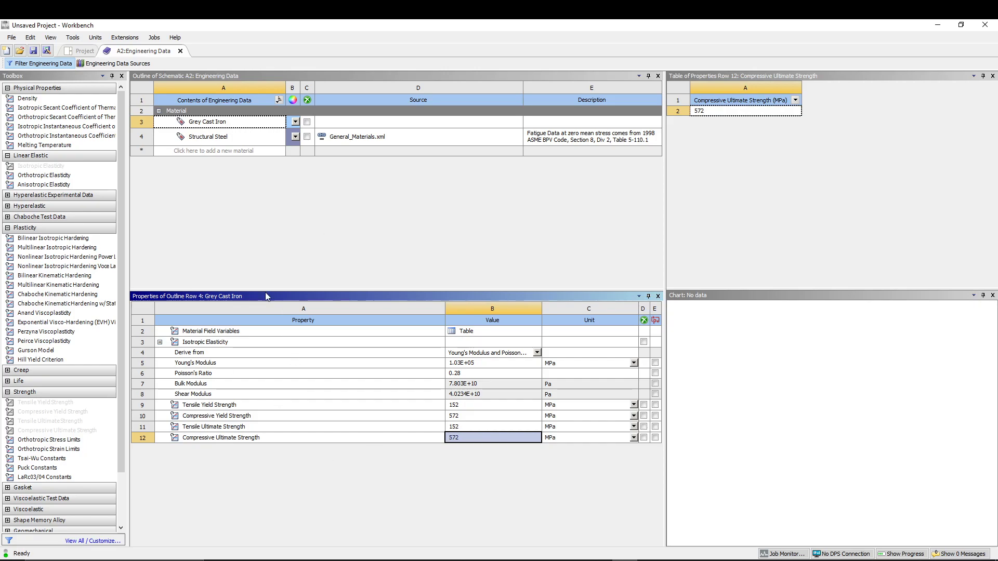
# Step: From the project schematic, launch DesignModeler on the SL BM system's geometry
pyautogui.click(79, 52)
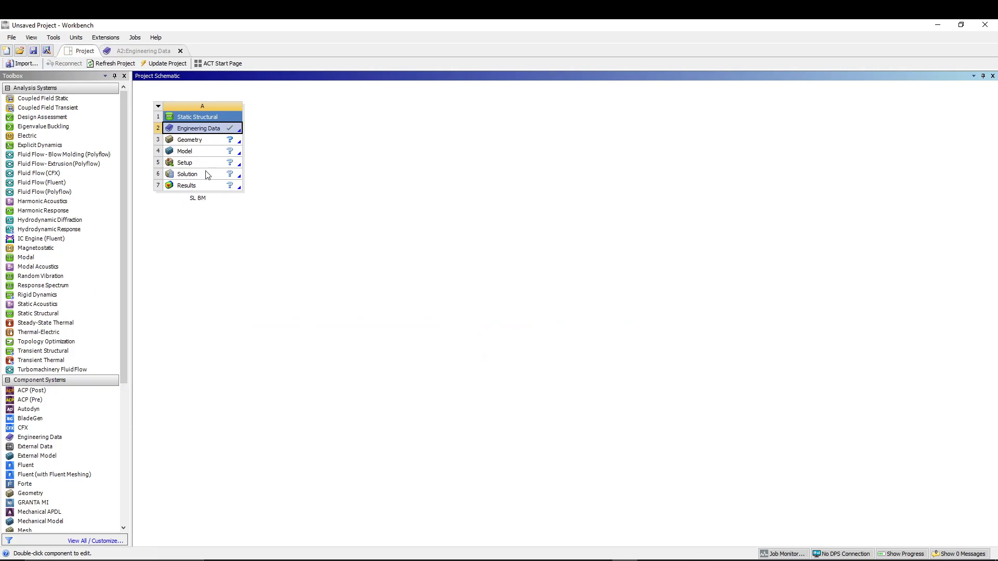
pyautogui.doubleClick(198, 145)
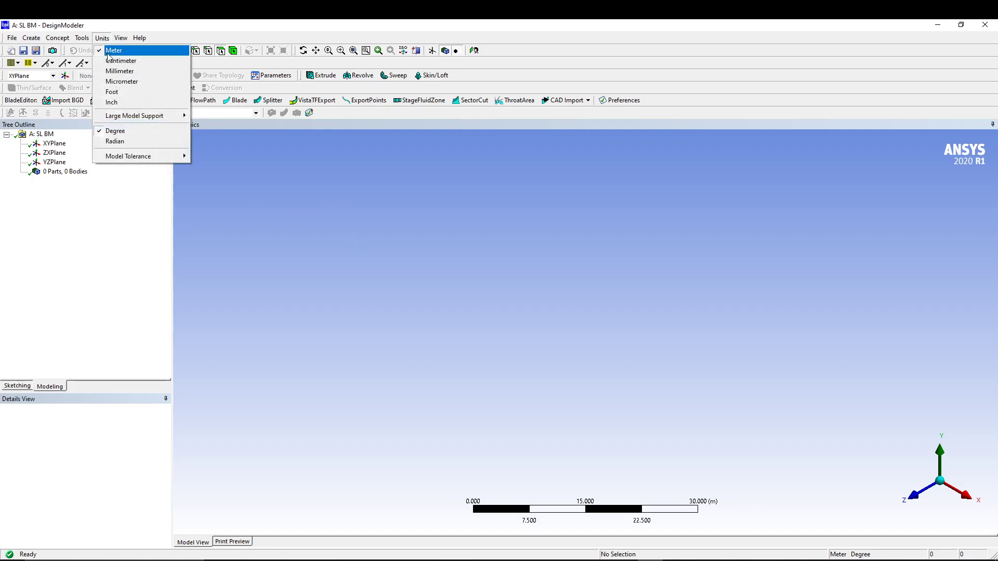
# Step: In millimetres, look at the XYPlane and draw a rectangle from the origin
pyautogui.click(118, 71)
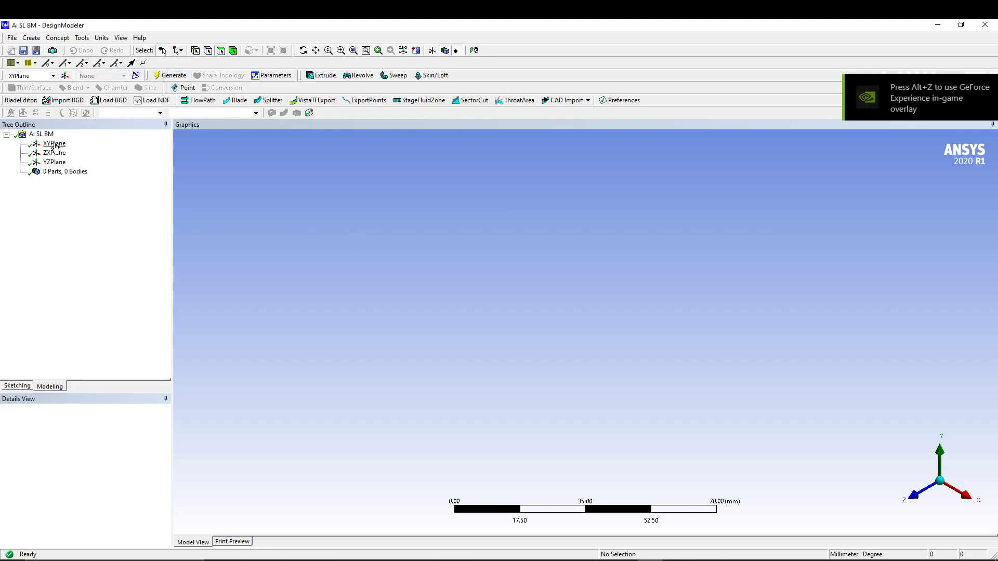
pyautogui.click(55, 145)
pyautogui.rightClick(55, 145)
pyautogui.click(77, 149)
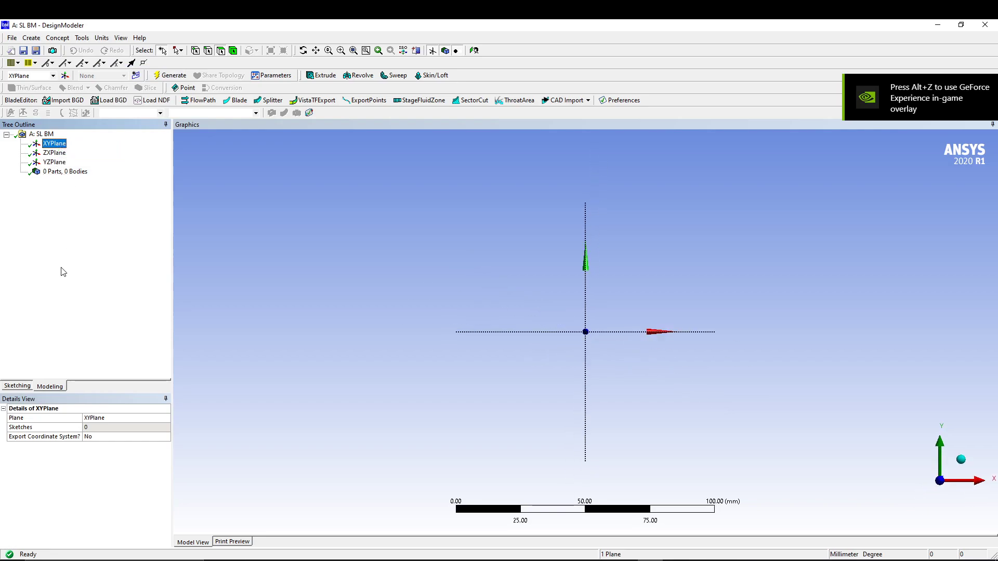
pyautogui.click(17, 386)
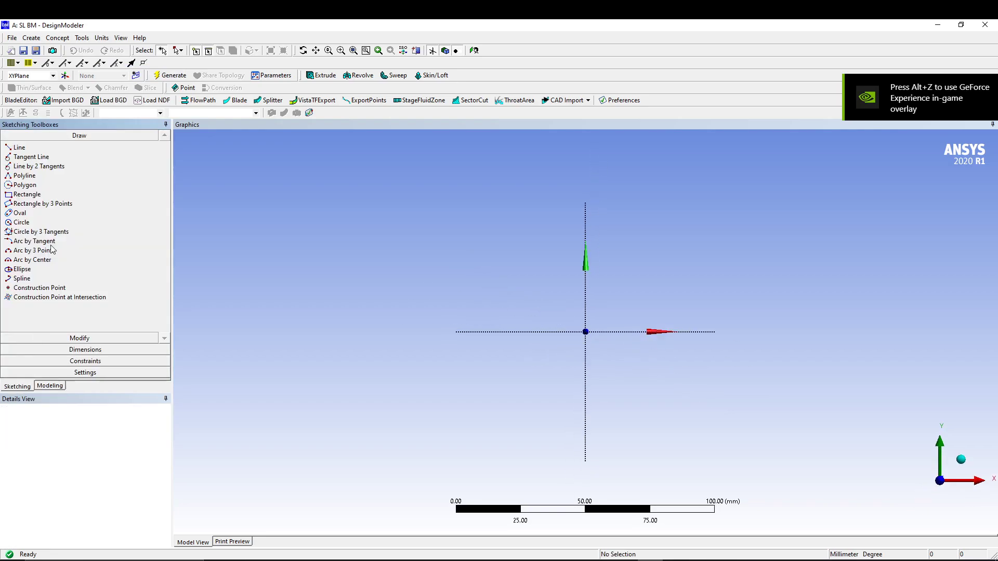
pyautogui.click(31, 194)
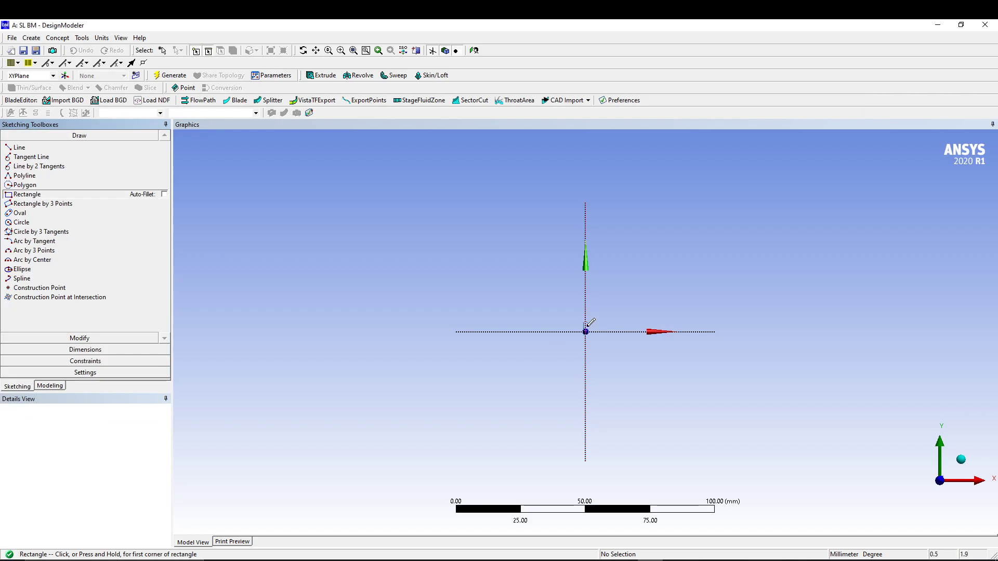
pyautogui.click(586, 331)
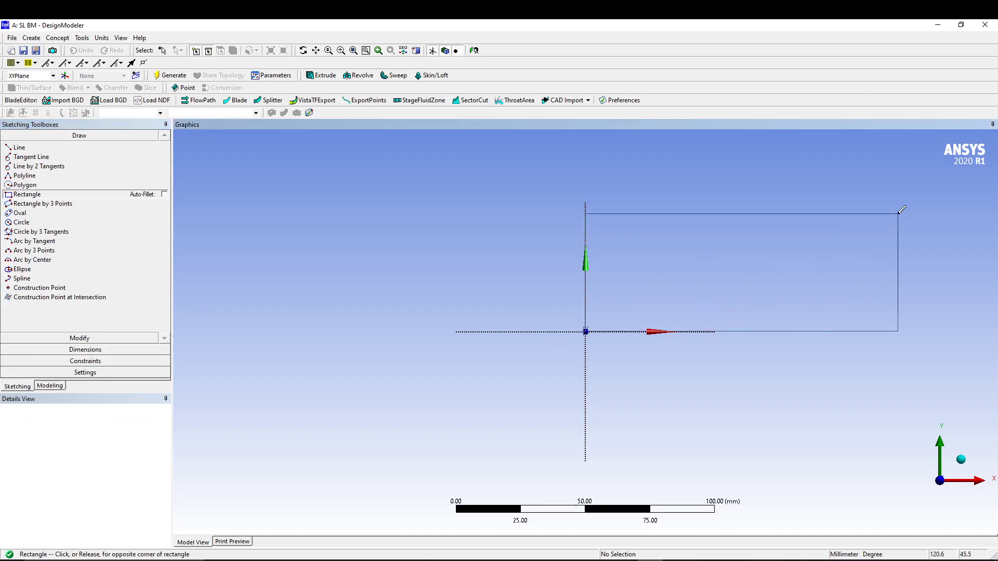
pyautogui.click(898, 214)
# Step: Dimension the rectangle to width H1 1000 mm and height V2 400 mm
pyautogui.click(85, 349)
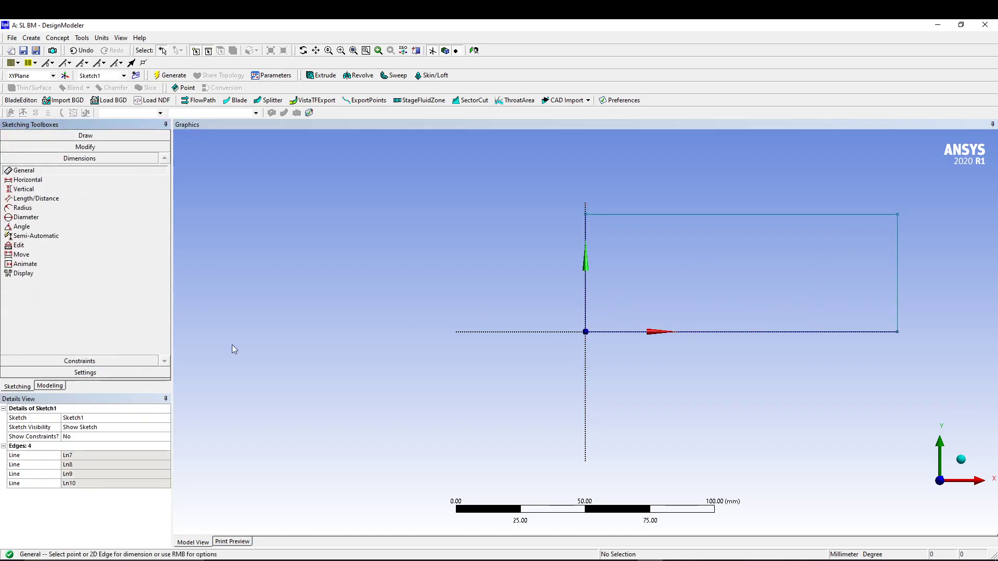
pyautogui.click(711, 333)
pyautogui.click(670, 345)
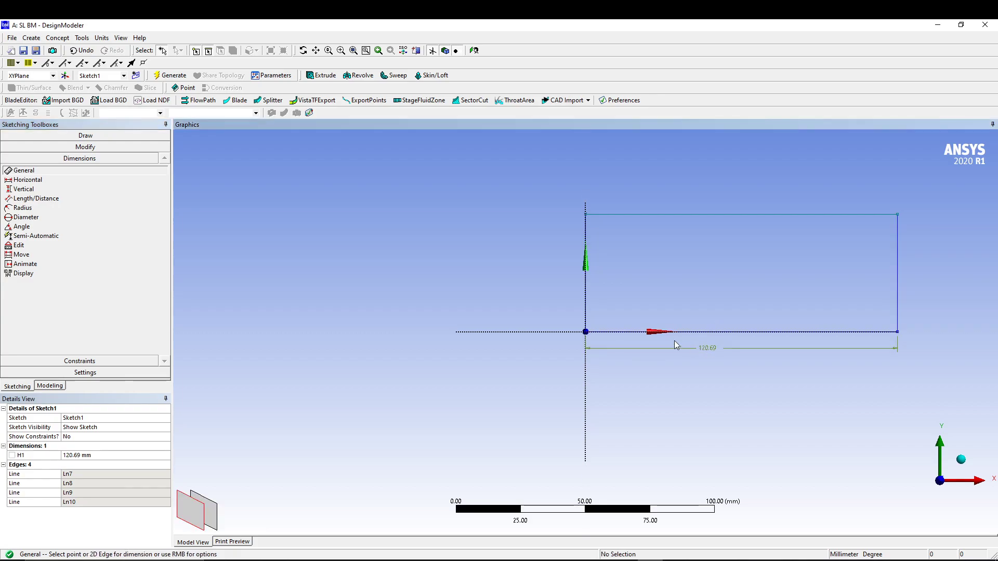
pyautogui.click(587, 280)
pyautogui.click(568, 272)
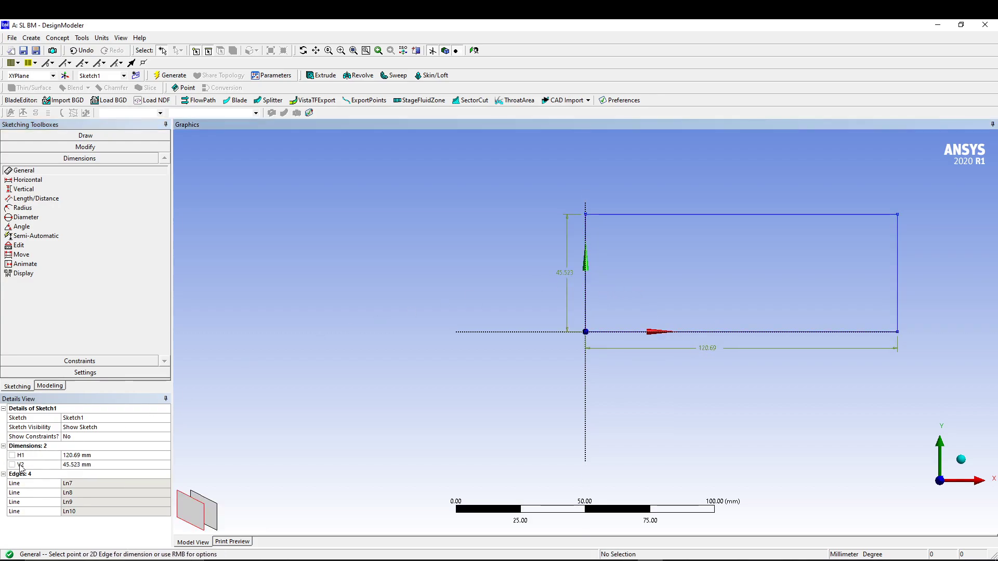
pyautogui.click(98, 456)
pyautogui.write('1')
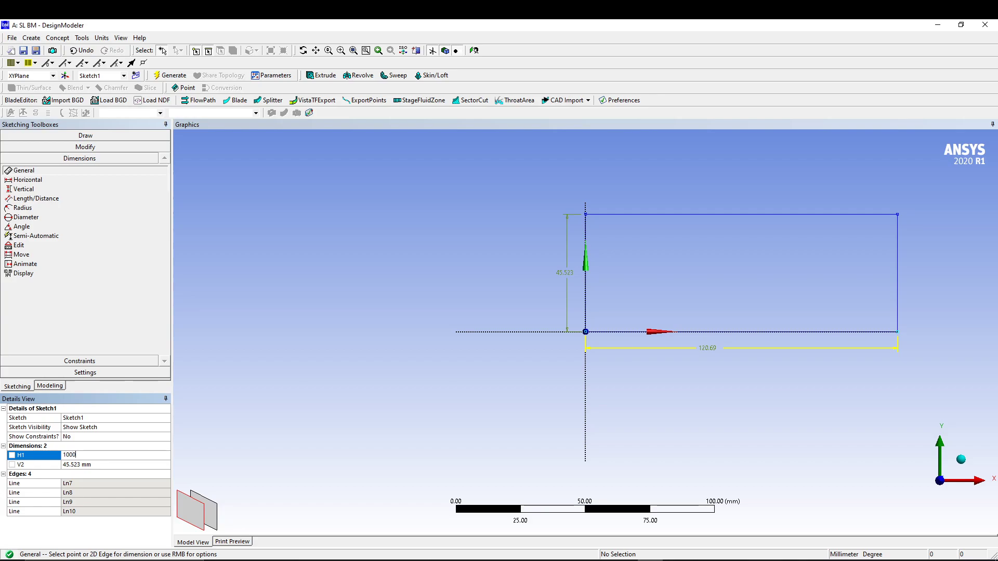
pyautogui.write('000')
pyautogui.press('Return')
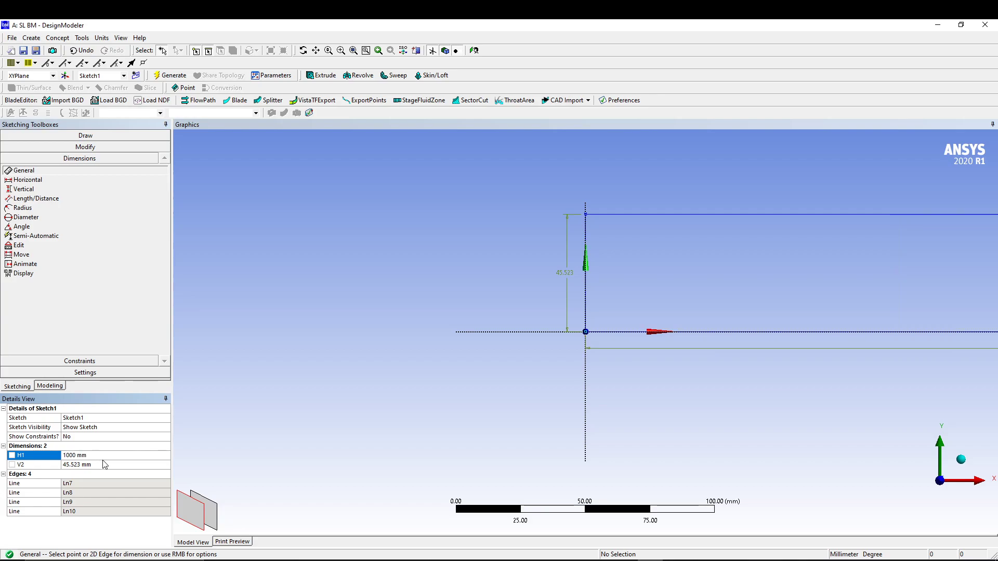
pyautogui.click(105, 464)
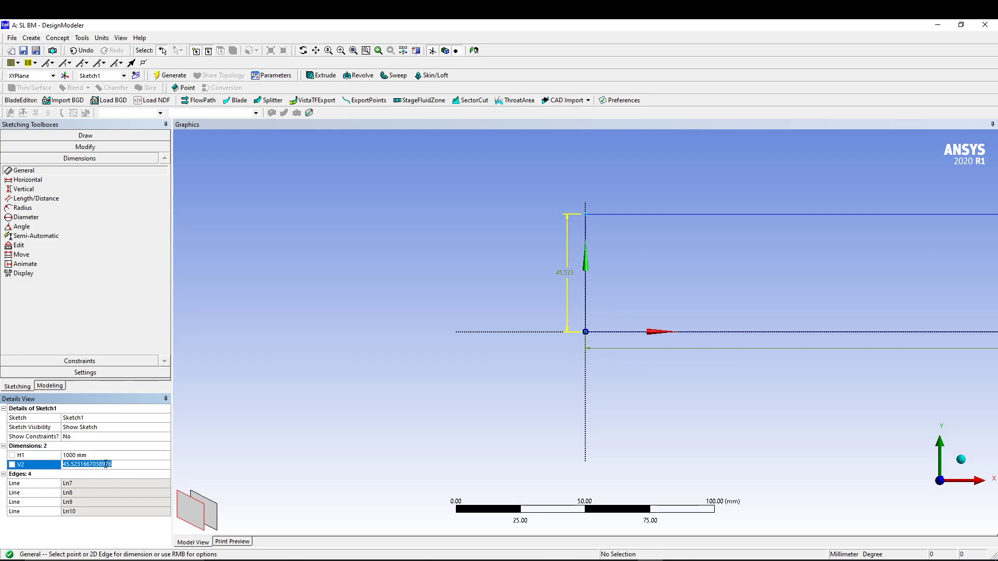
pyautogui.write('400')
pyautogui.press('Return')
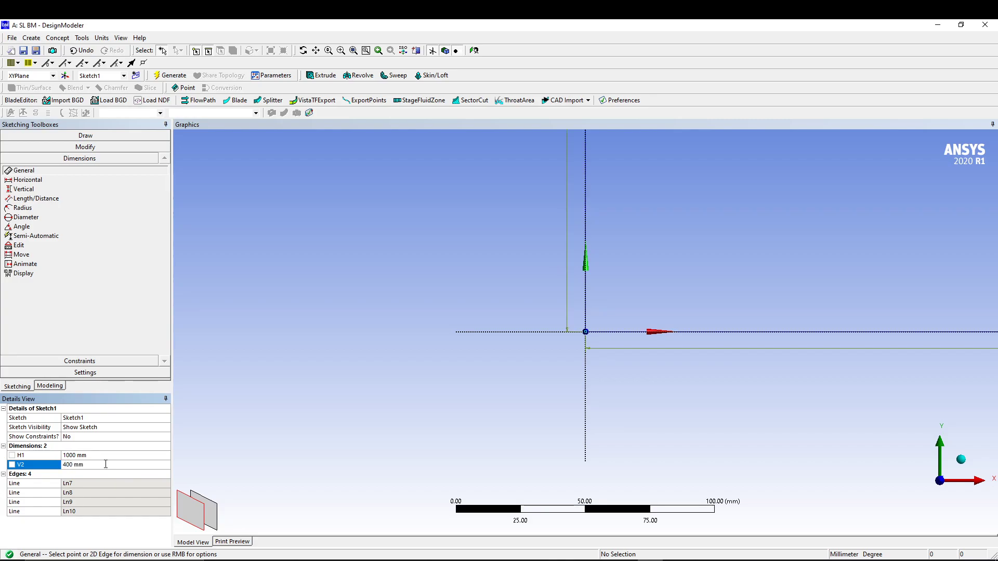
pyautogui.rightClick(420, 270)
# Step: Fit the rectangle in view and draw a circle inside it
pyautogui.click(447, 386)
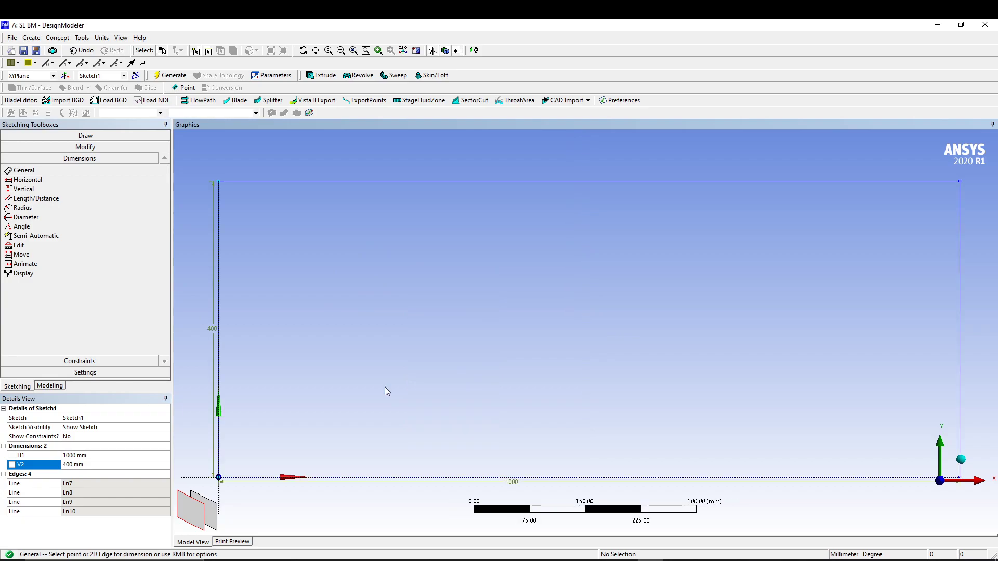
pyautogui.click(91, 139)
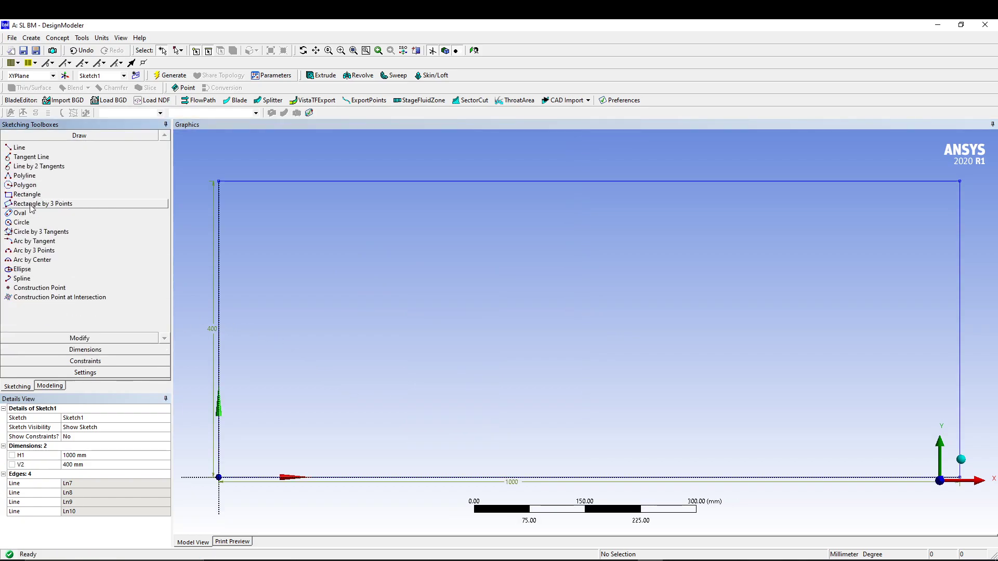
pyautogui.click(22, 222)
pyautogui.click(573, 322)
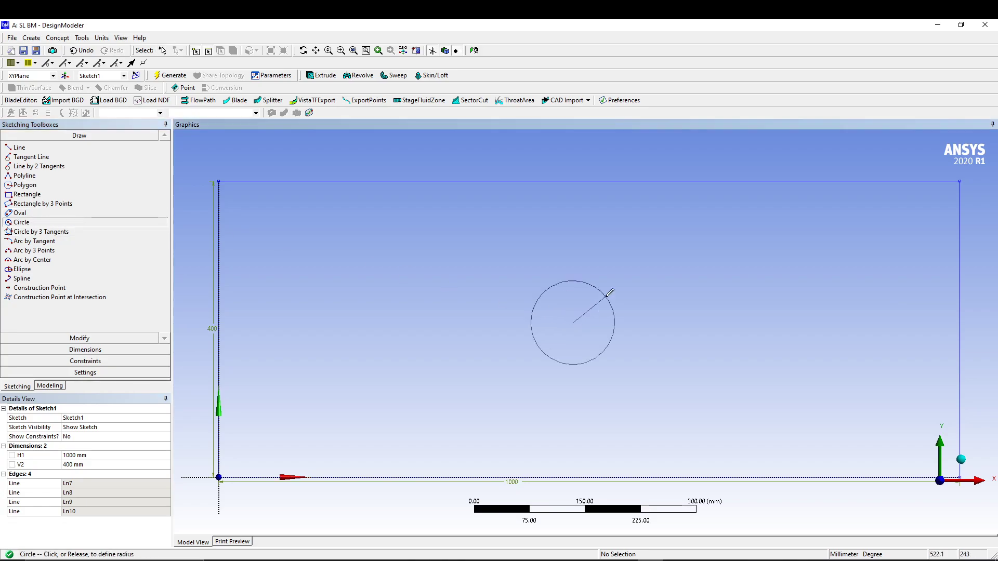
pyautogui.click(621, 274)
# Step: Dimension the circle's diameter and its centre's distances from the bottom and left edges
pyautogui.click(86, 349)
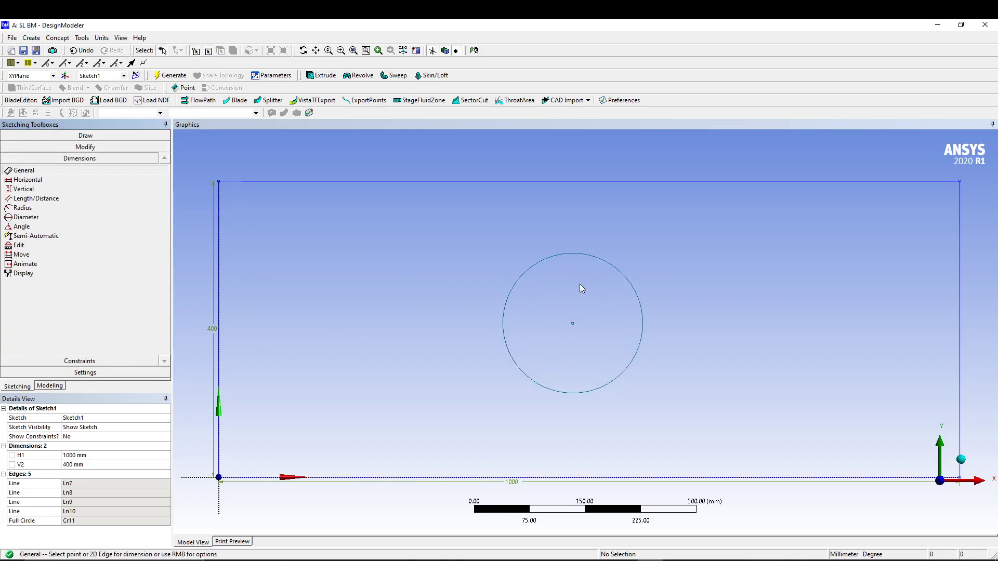
pyautogui.click(605, 259)
pyautogui.click(612, 172)
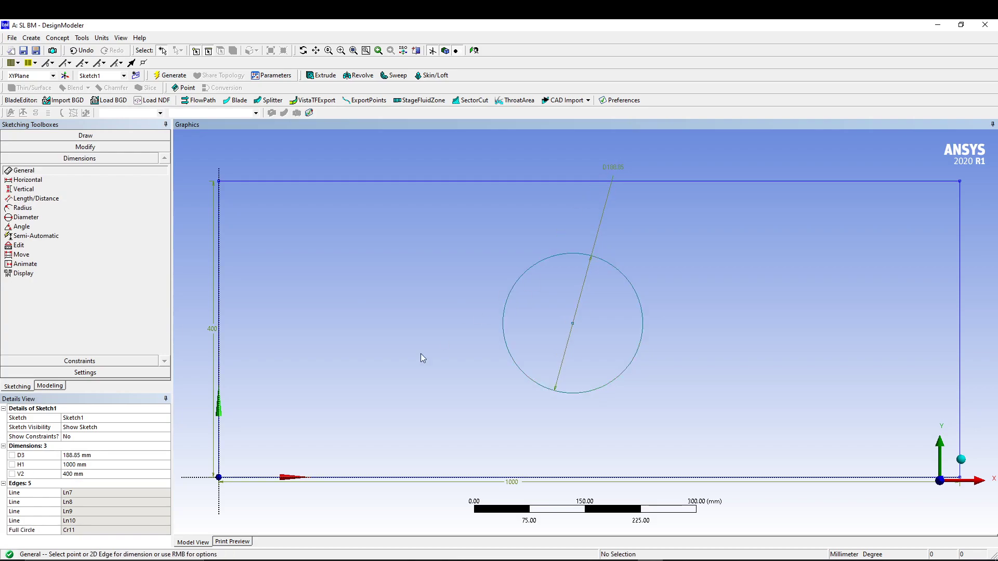
pyautogui.click(573, 324)
pyautogui.click(443, 481)
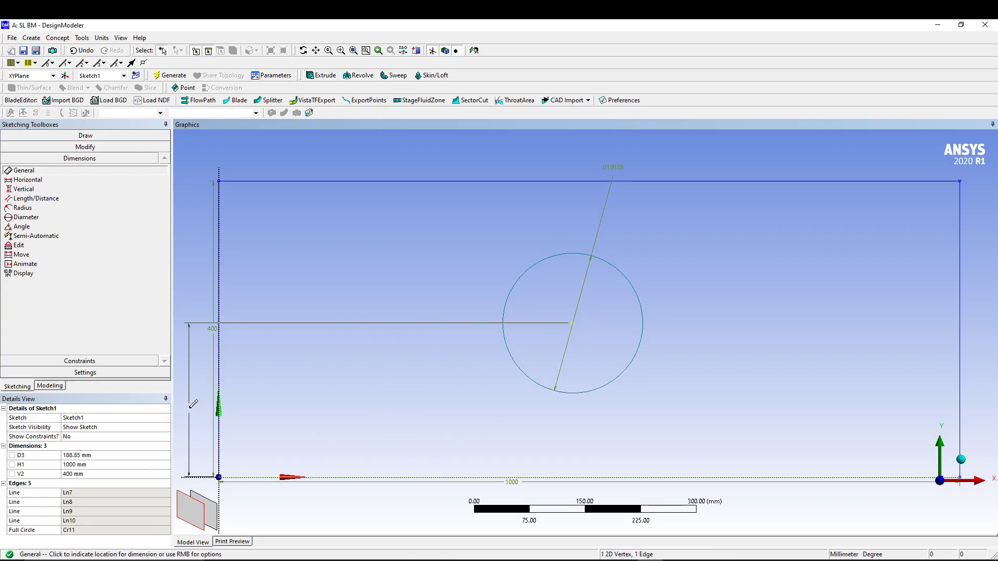
pyautogui.click(188, 408)
pyautogui.click(573, 323)
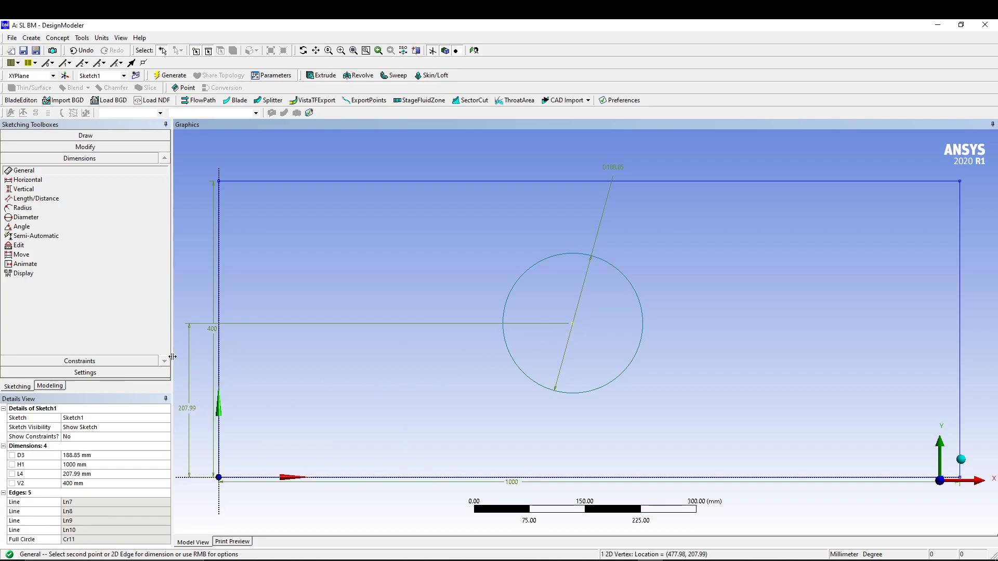
pyautogui.click(219, 307)
pyautogui.click(422, 498)
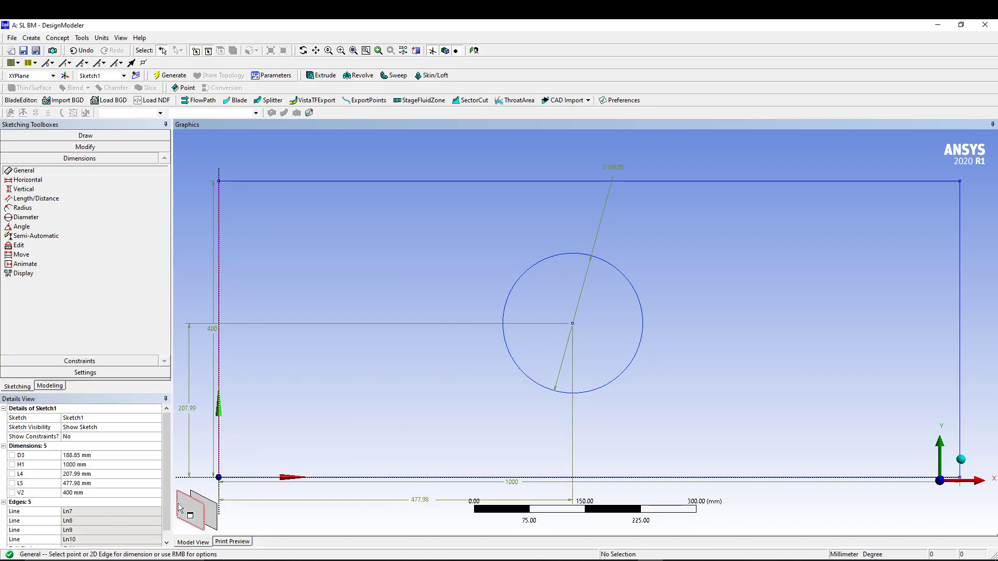
# Step: Set diameter D3 to 200 mm, L4 to 200 mm and L5 to 500 mm
pyautogui.click(105, 456)
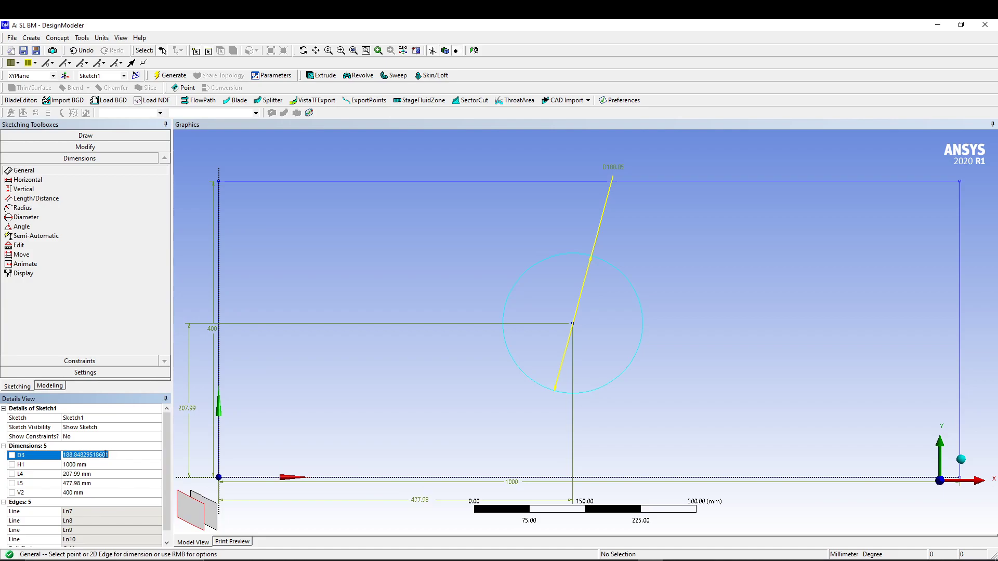
pyautogui.write('200')
pyautogui.press('Return')
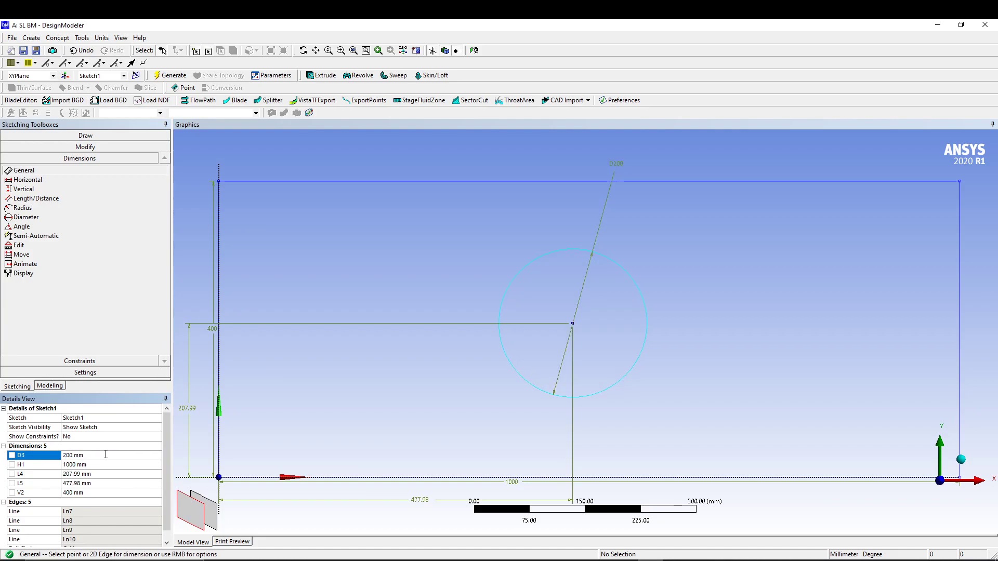
pyautogui.click(110, 473)
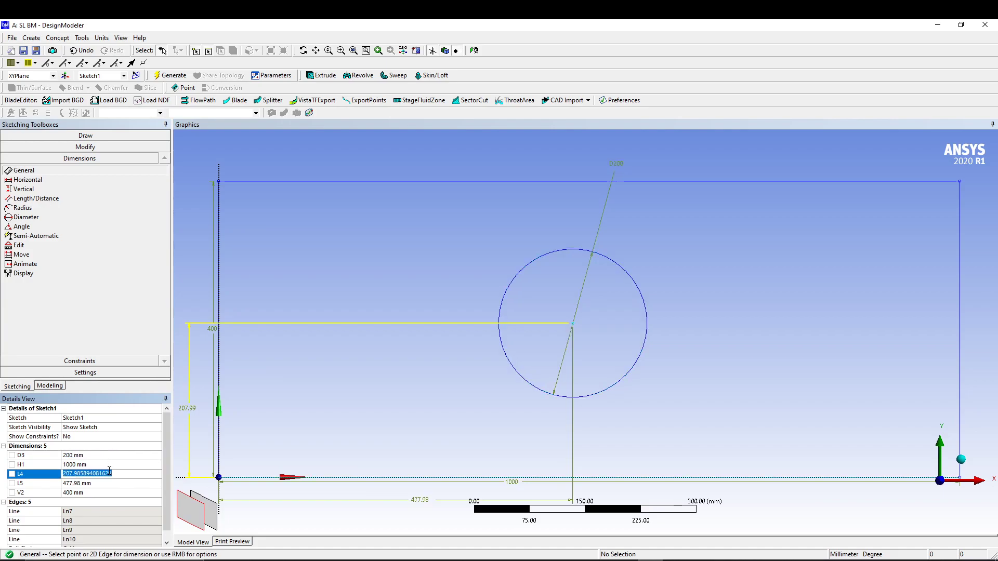
pyautogui.write('200')
pyautogui.press('Return')
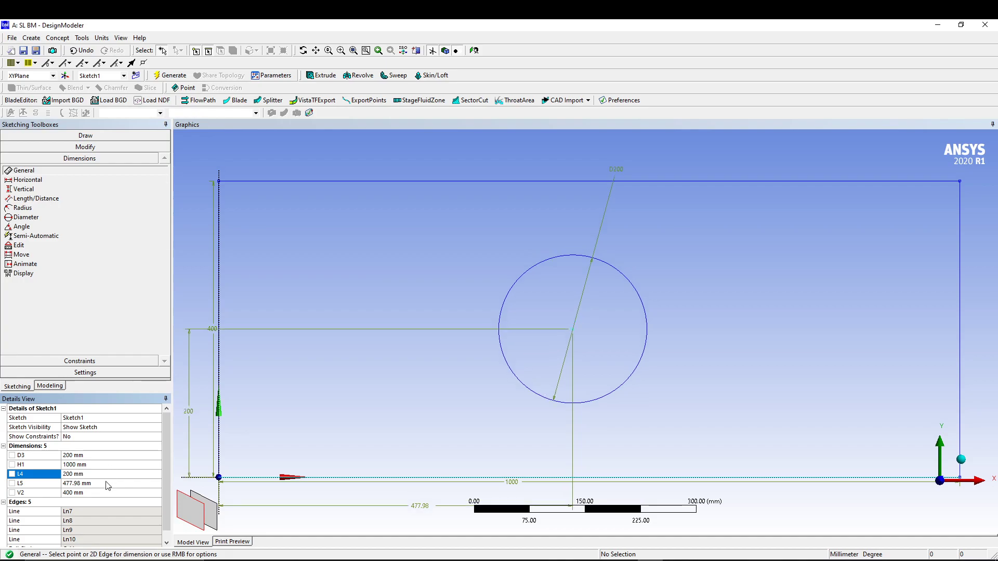
pyautogui.click(108, 483)
pyautogui.write('5')
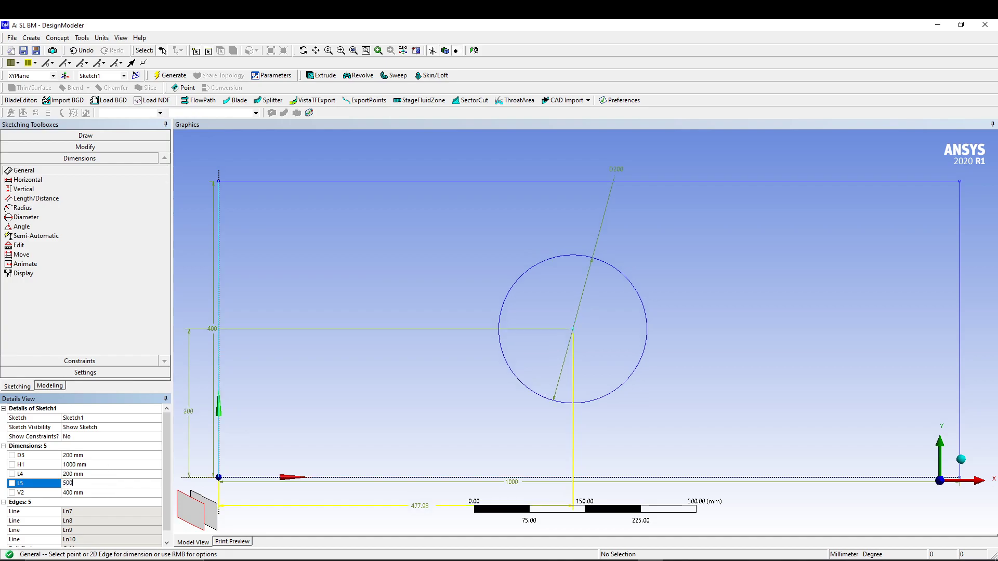
pyautogui.write('00')
pyautogui.press('Return')
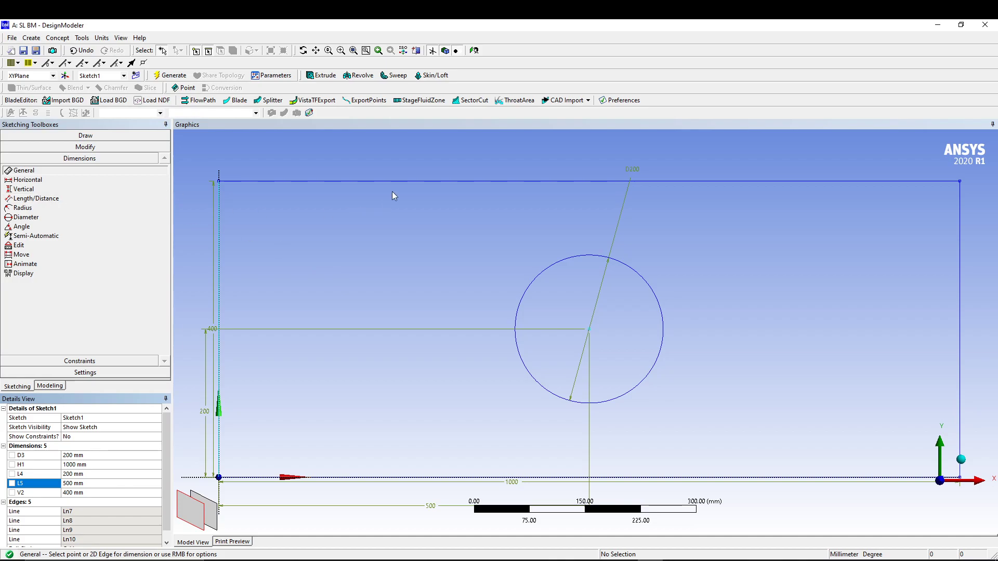
# Step: Extrude Sketch1 to a depth of 10 mm and generate the plate
pyautogui.click(321, 75)
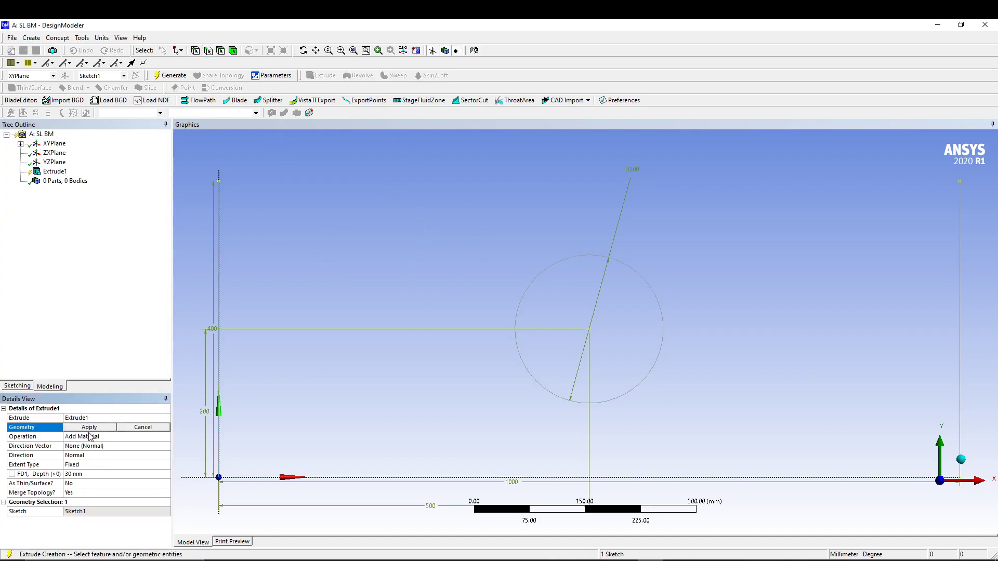
pyautogui.click(89, 428)
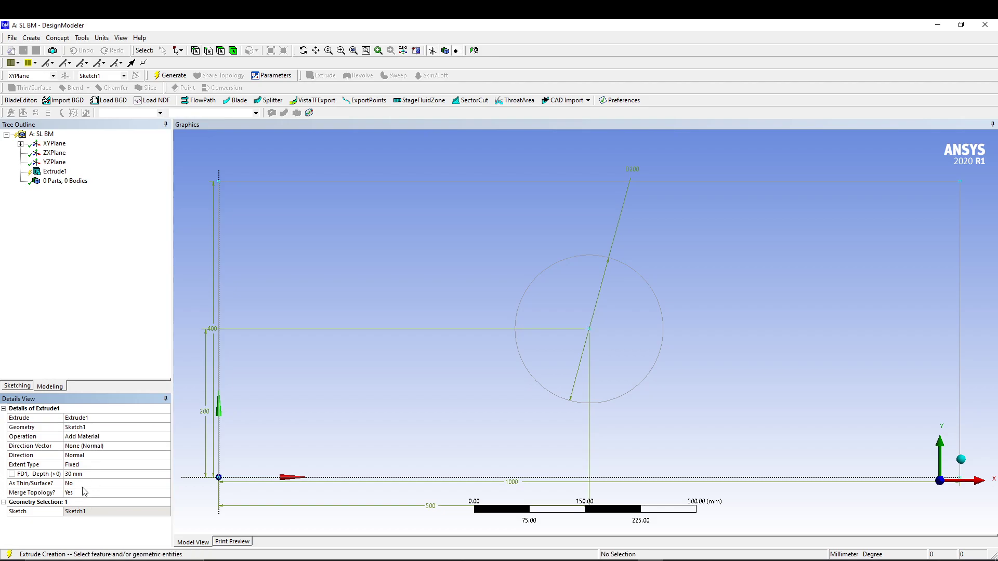
pyautogui.click(100, 473)
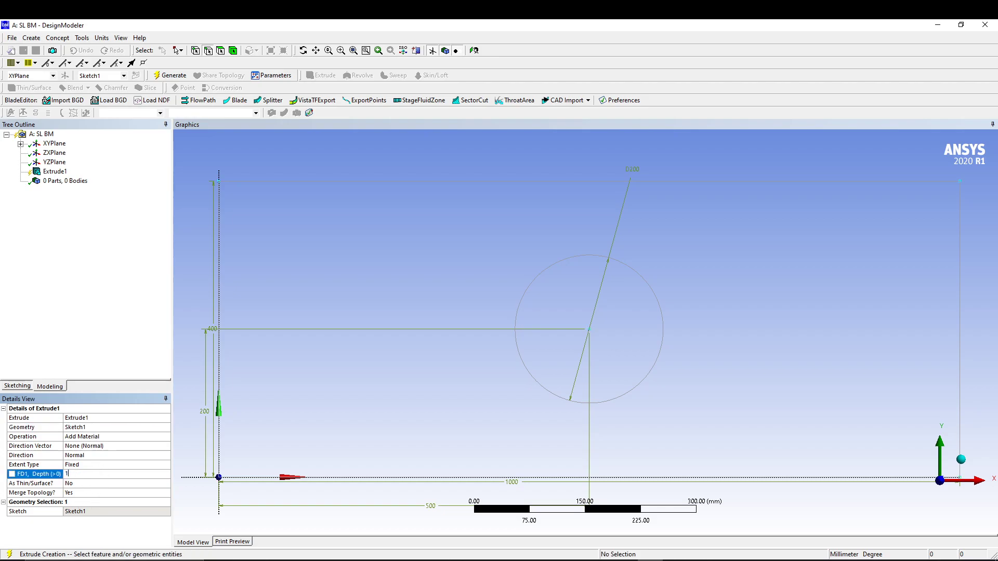
pyautogui.click(170, 76)
# Step: Hide the sketch plane display and view the holed plate in 3-D
pyautogui.moveTo(690, 314); pyautogui.dragTo(597, 386, button='middle')
pyautogui.scroll(-2, 597, 386)
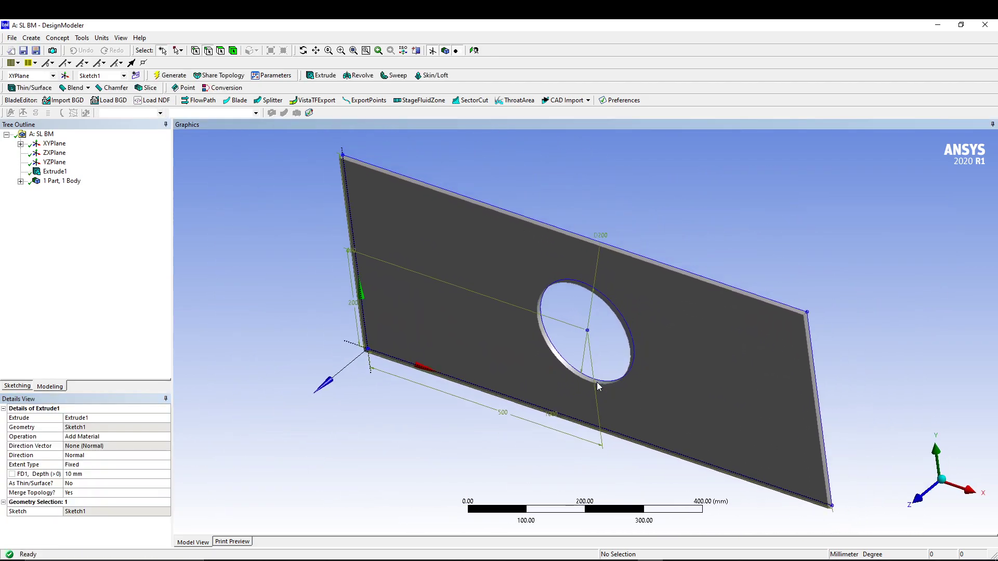
pyautogui.click(432, 51)
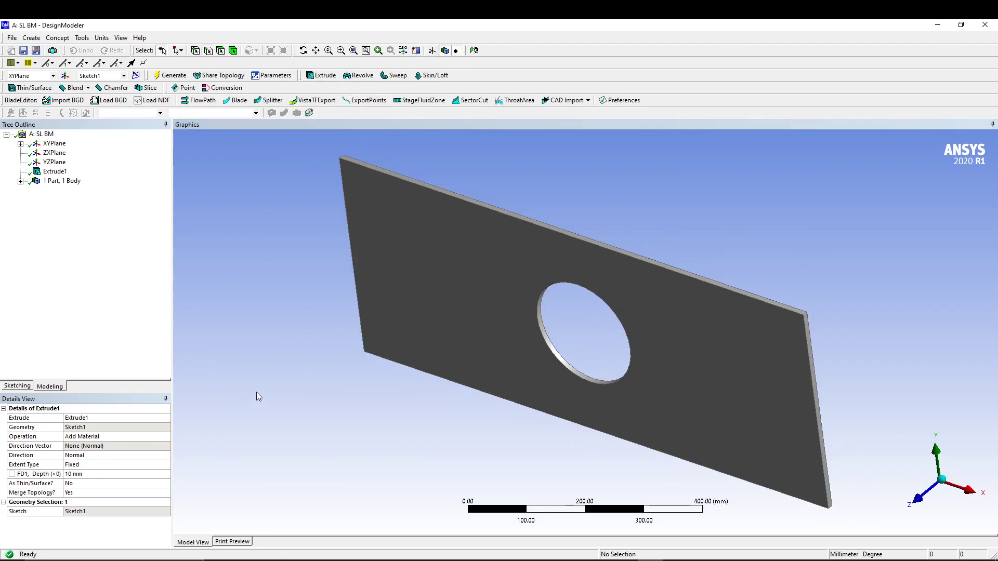
pyautogui.moveTo(257, 397)
pyautogui.mouseDown(button='middle')
pyautogui.moveTo(256, 353)
pyautogui.moveTo(270, 379)
pyautogui.moveTo(259, 347)
pyautogui.moveTo(254, 368)
pyautogui.moveTo(278, 375)
pyautogui.moveTo(265, 366)
pyautogui.mouseUp(button='middle')
pyautogui.click(5, 25)
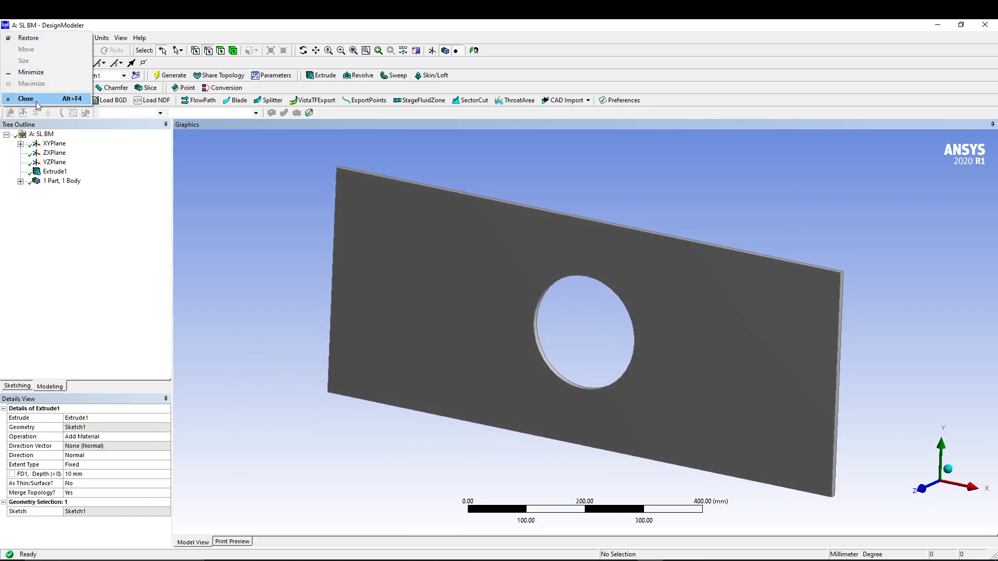
# Step: Close DesignModeler and launch Mechanical from the Static Structural system's Model cell
pyautogui.press('Escape')
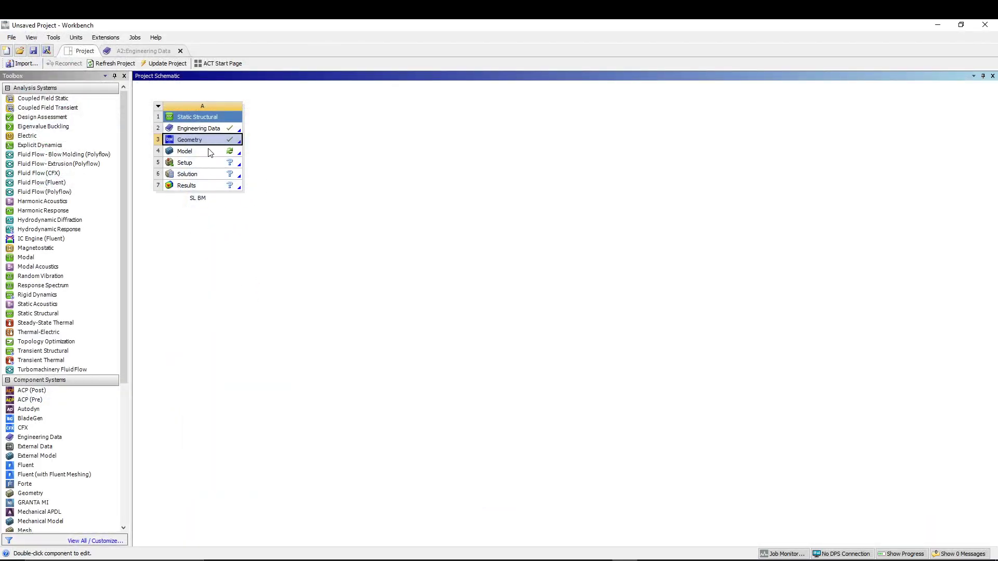
pyautogui.doubleClick(207, 151)
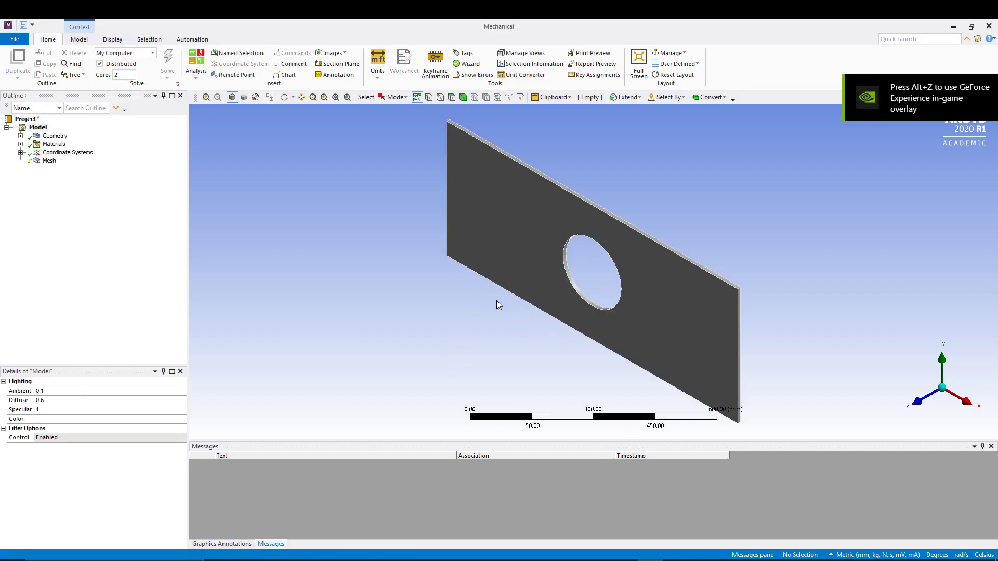
# Step: Rotate the view to inspect the loaded plate with its central hole
pyautogui.moveTo(425, 350); pyautogui.dragTo(496, 333, button='middle')
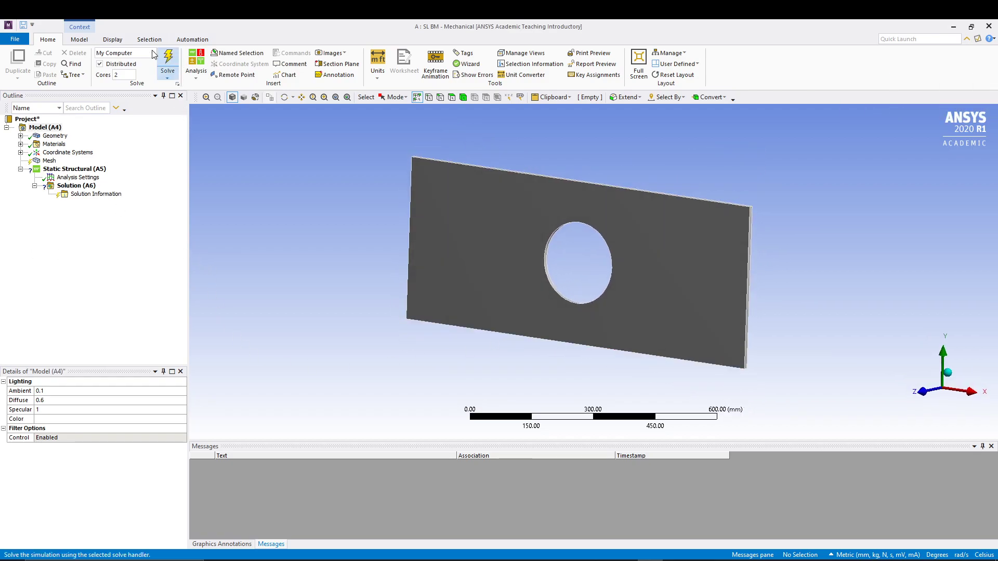
# Step: Confirm Metric (mm) units and assign Grey Cast Iron to the plate's Solid body
pyautogui.click(378, 80)
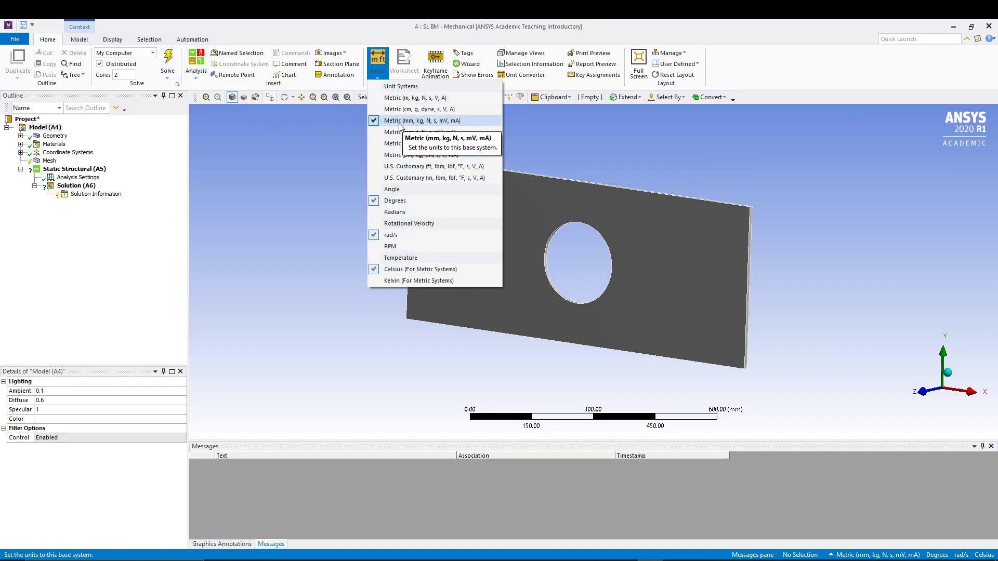
pyautogui.click(262, 209)
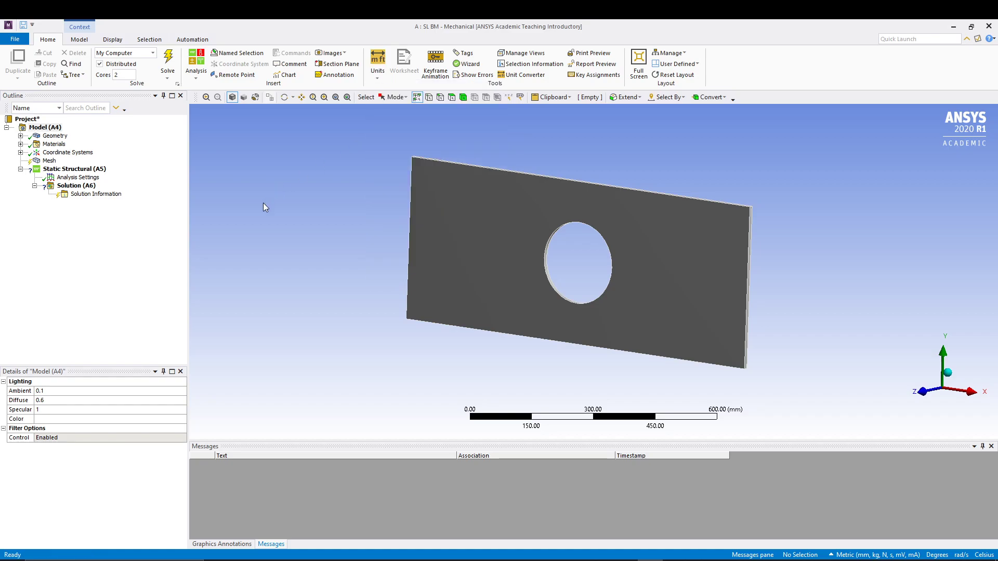
pyautogui.click(20, 135)
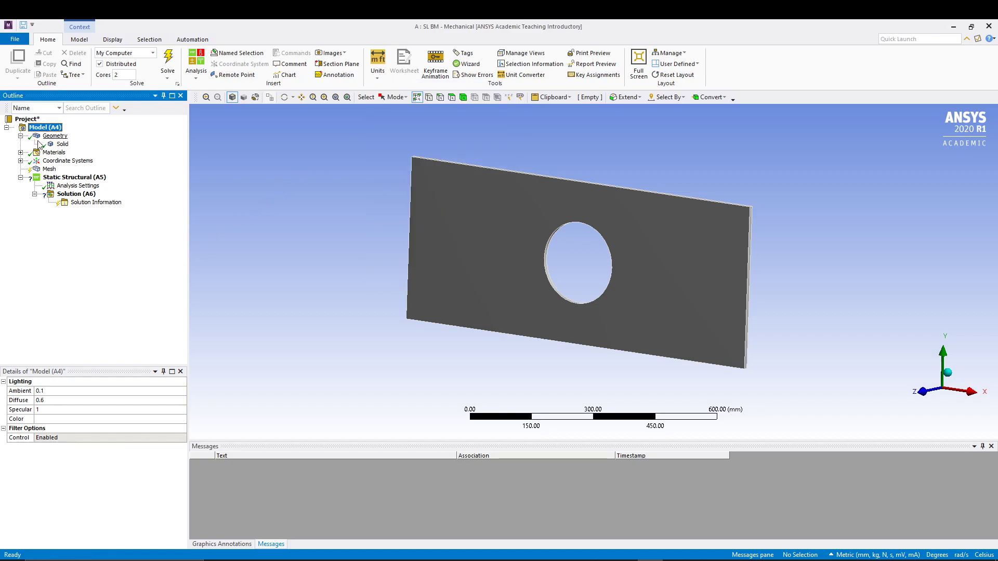
pyautogui.click(62, 144)
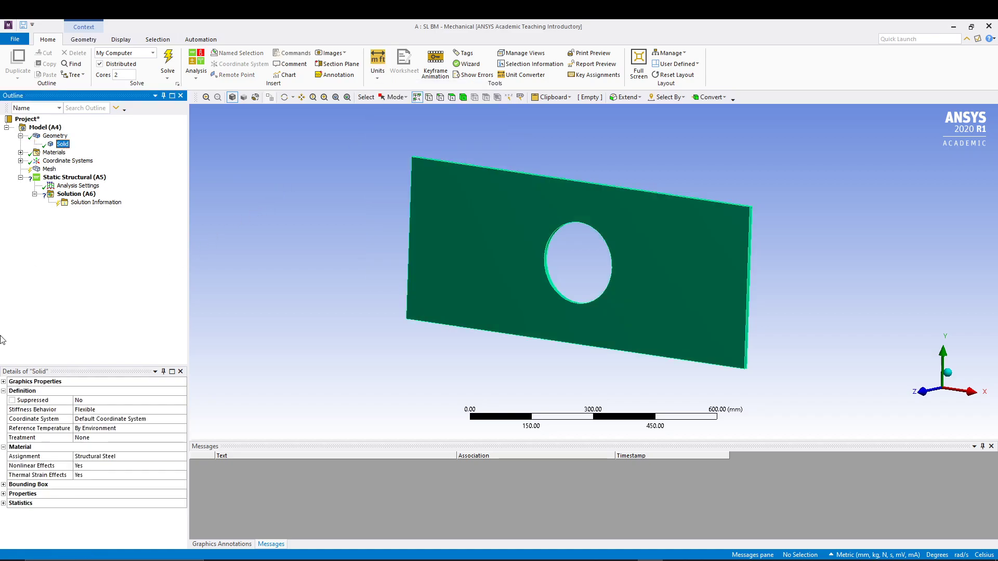
pyautogui.click(119, 457)
pyautogui.click(183, 456)
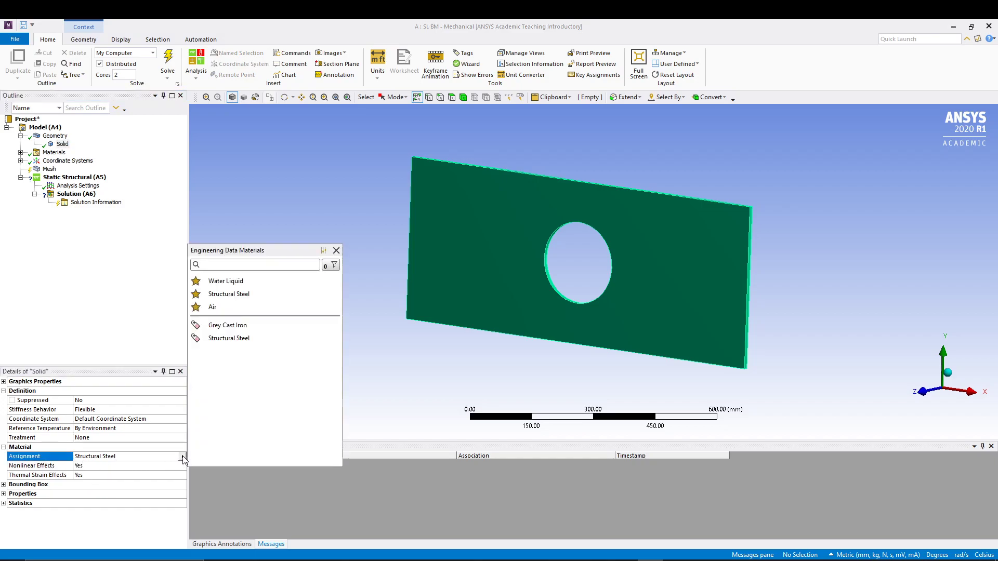
pyautogui.click(256, 326)
pyautogui.click(108, 326)
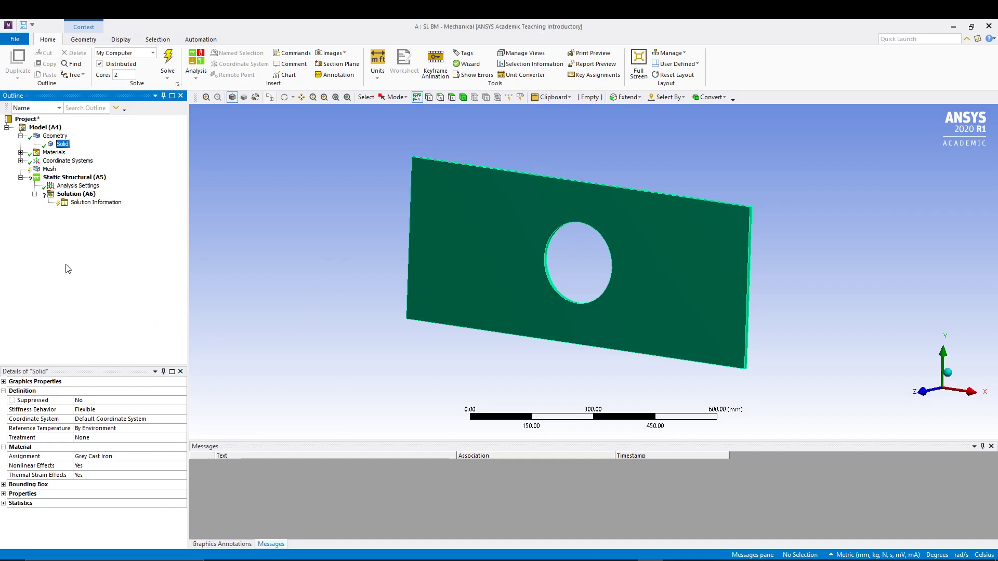
pyautogui.click(83, 176)
# Step: Insert a Pressure load and select the plate's two short end faces
pyautogui.rightClick(84, 177)
pyautogui.moveTo(156, 182)
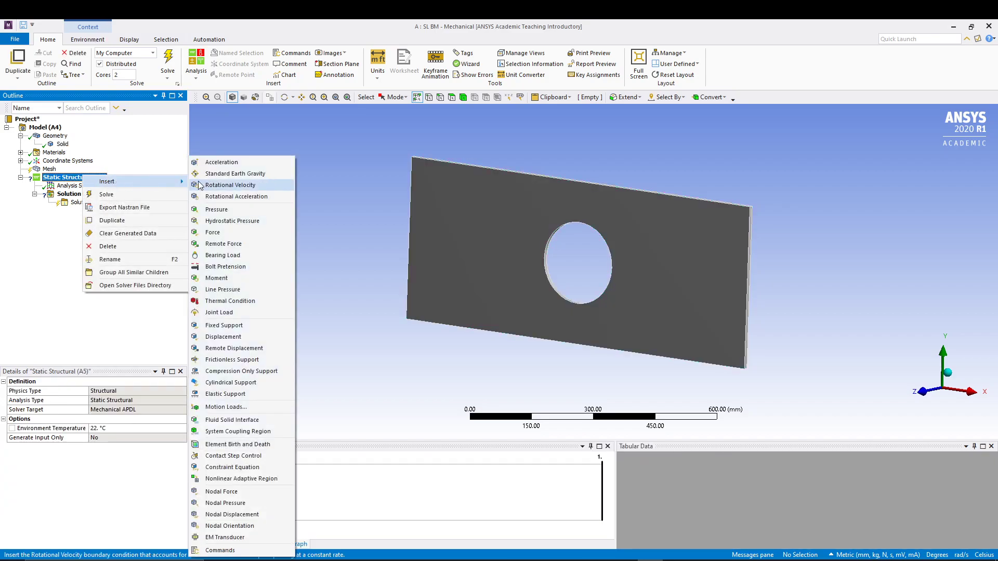
pyautogui.click(229, 209)
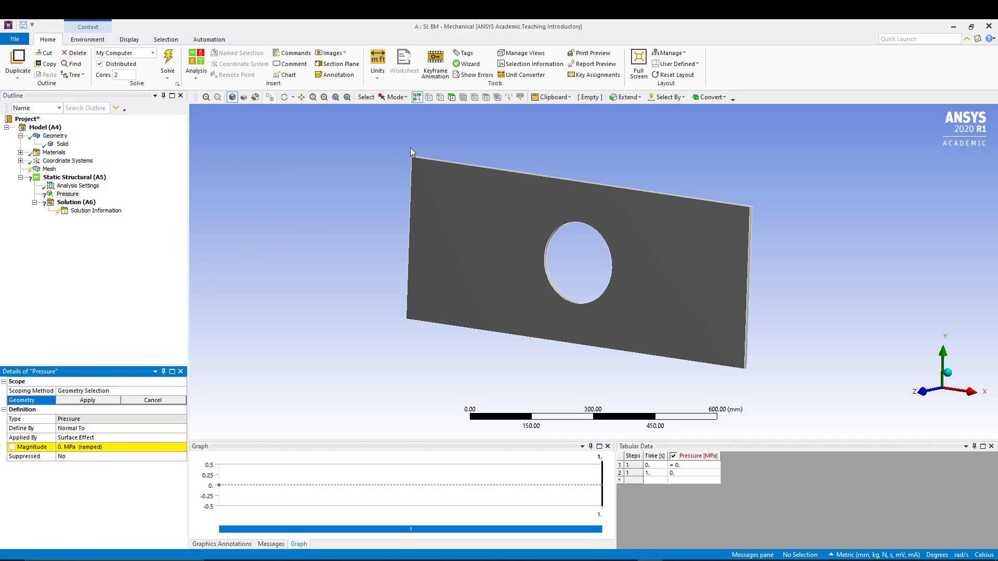
pyautogui.click(451, 97)
pyautogui.moveTo(840, 318); pyautogui.dragTo(762, 292, button='middle')
pyautogui.scroll(2, 761, 292)
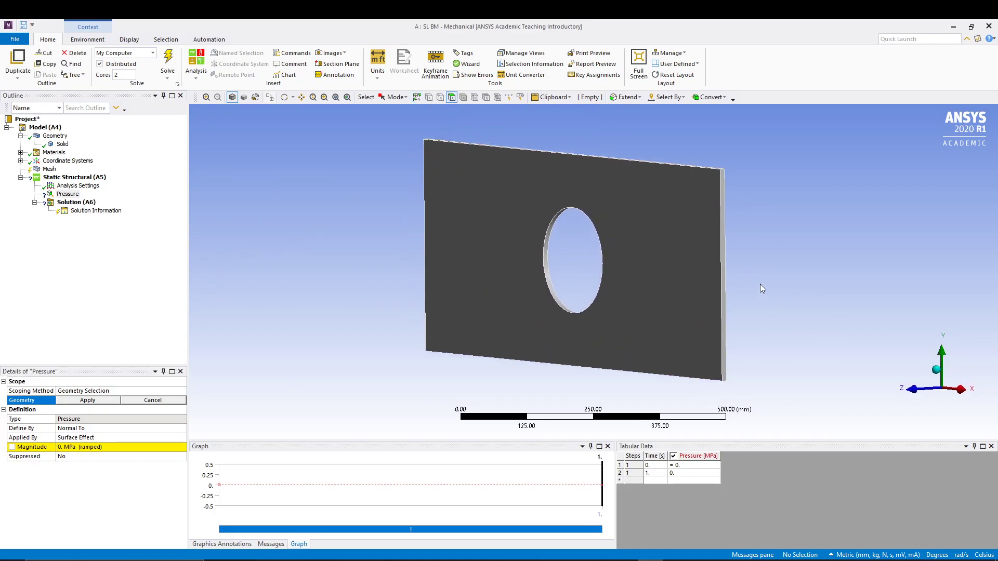
pyautogui.click(723, 228)
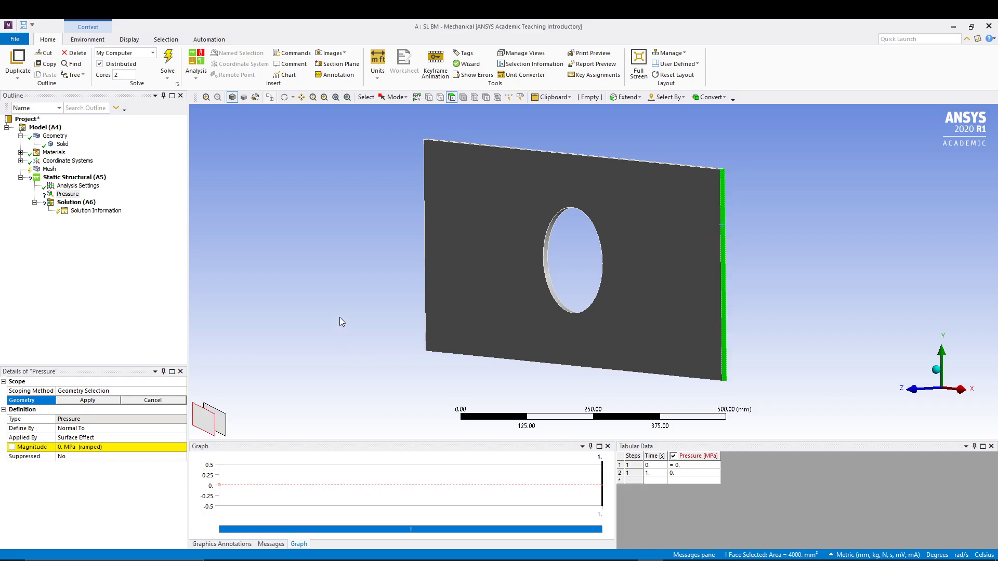
pyautogui.moveTo(341, 319); pyautogui.dragTo(485, 315, button='middle')
pyautogui.moveTo(329, 281)
pyautogui.mouseDown(button='middle')
pyautogui.moveTo(423, 291)
pyautogui.moveTo(386, 285)
pyautogui.mouseUp(button='middle')
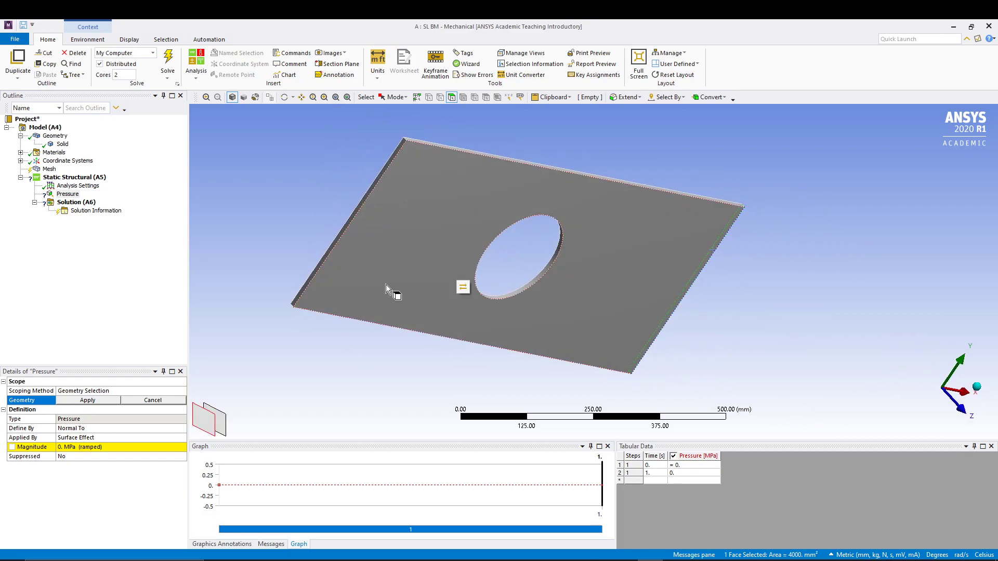
pyautogui.keyDown('ctrl'); pyautogui.click(332, 251); pyautogui.keyUp('ctrl')
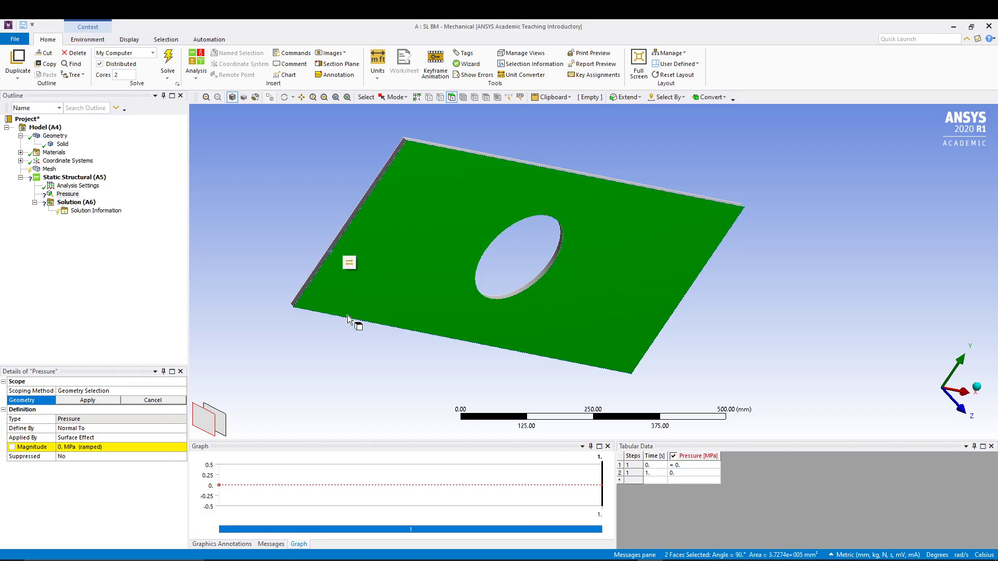
pyautogui.keyDown('ctrl'); pyautogui.click(364, 290); pyautogui.keyUp('ctrl')
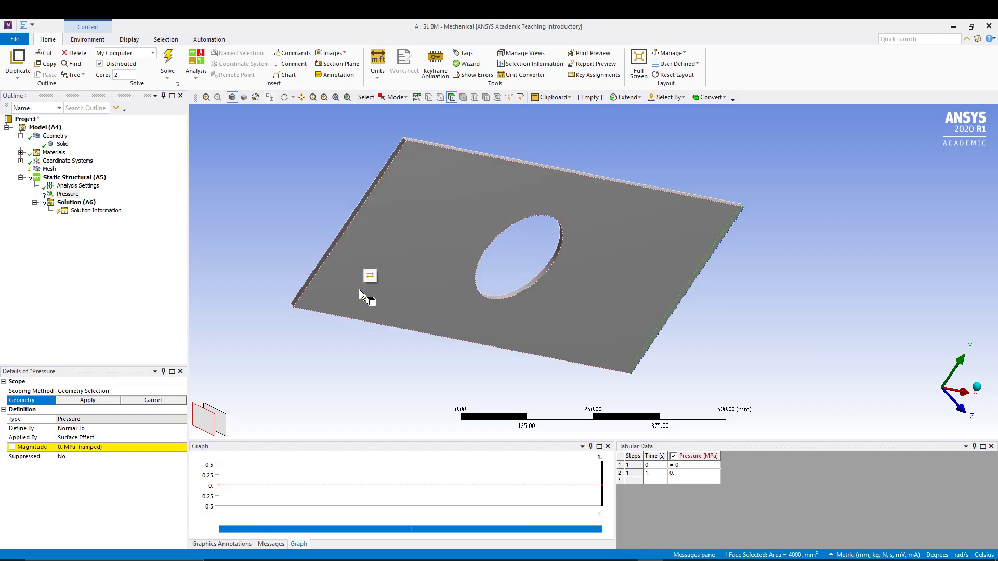
pyautogui.keyDown('ctrl'); pyautogui.click(345, 228); pyautogui.keyUp('ctrl')
pyautogui.moveTo(679, 301); pyautogui.dragTo(592, 279, button='middle')
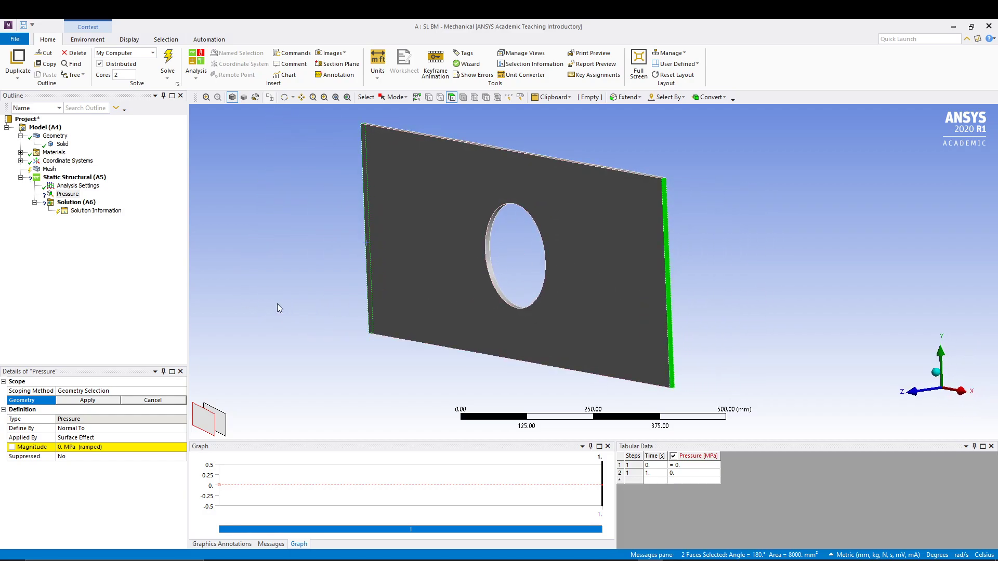
# Step: Apply the pressure to both end faces with a magnitude of -30 MPa
pyautogui.click(88, 400)
pyautogui.click(110, 449)
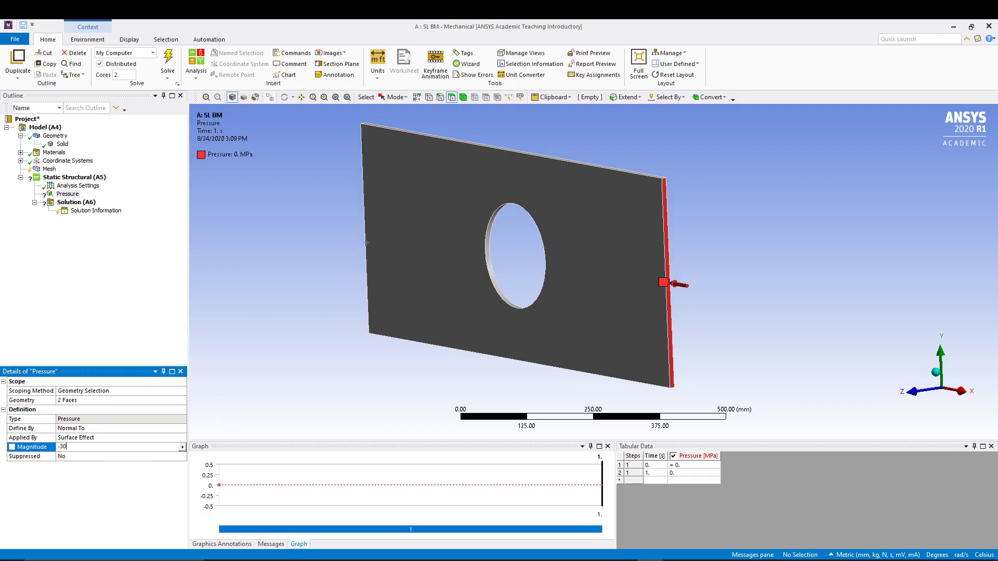
pyautogui.press('Return')
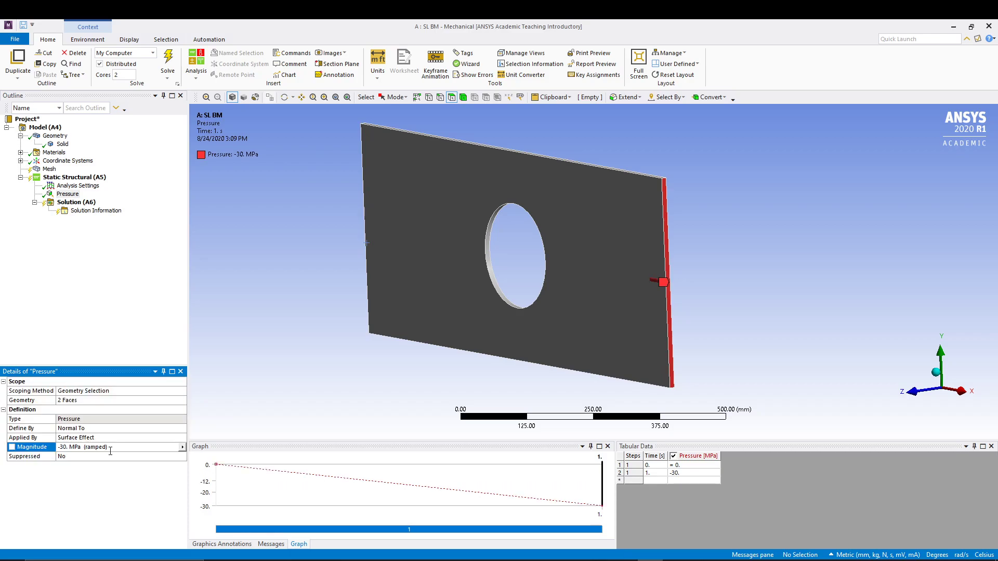
pyautogui.moveTo(324, 394); pyautogui.dragTo(361, 392, button='middle')
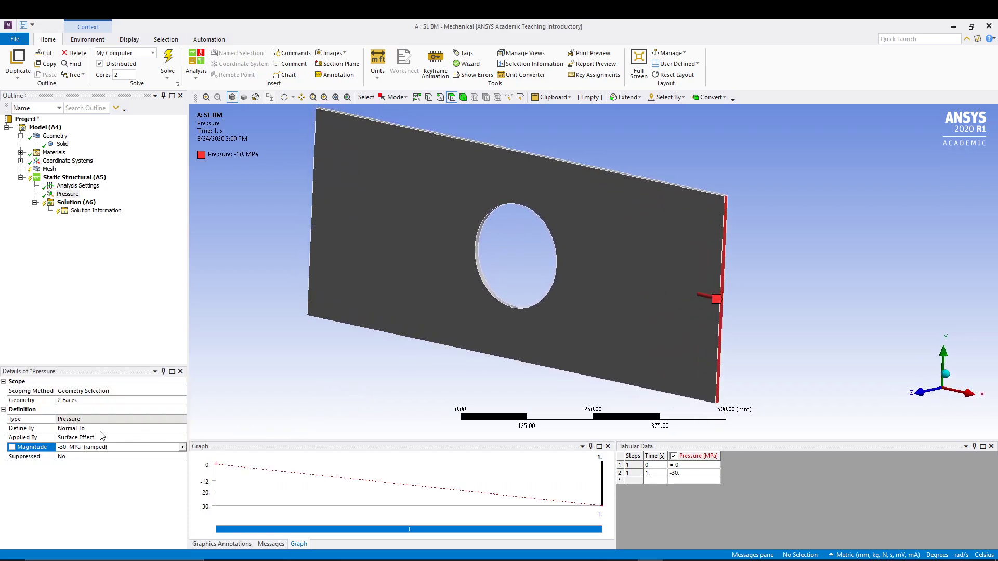
# Step: Add Total Deformation and Equivalent (von Mises) Stress results under Solution
pyautogui.click(107, 267)
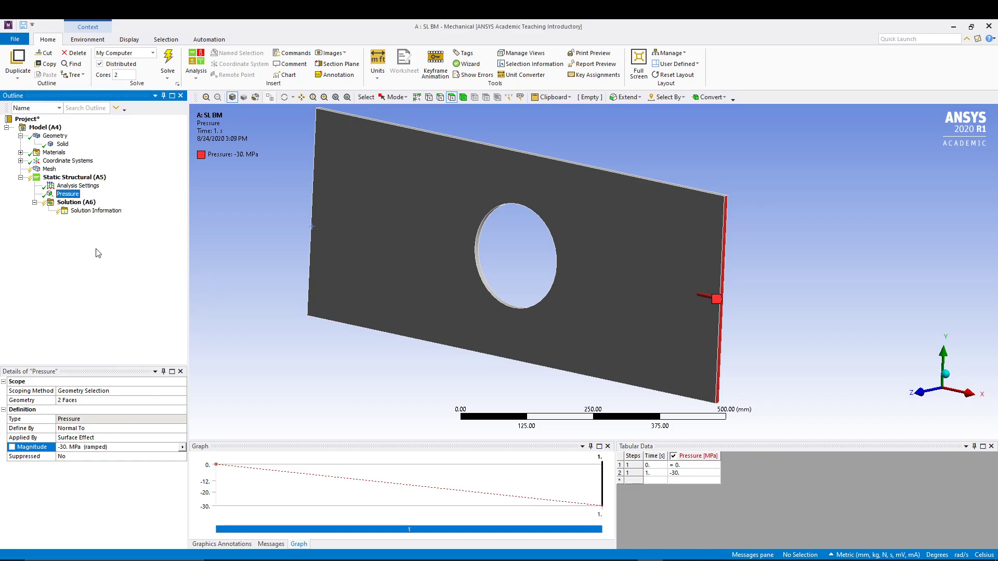
pyautogui.rightClick(78, 203)
pyautogui.moveTo(104, 209)
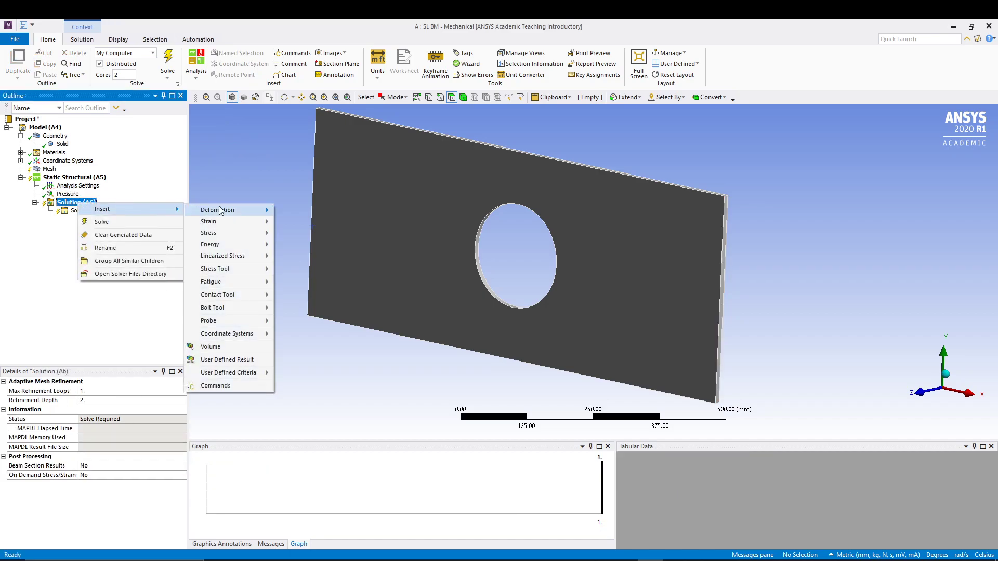
pyautogui.moveTo(226, 206)
pyautogui.click(314, 207)
pyautogui.rightClick(76, 202)
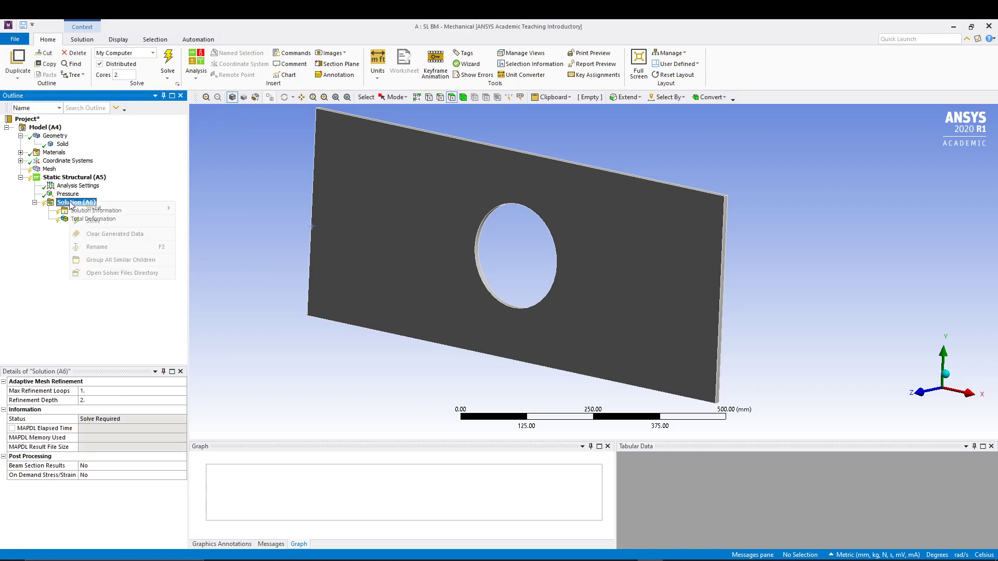
pyautogui.moveTo(114, 208)
pyautogui.moveTo(241, 233)
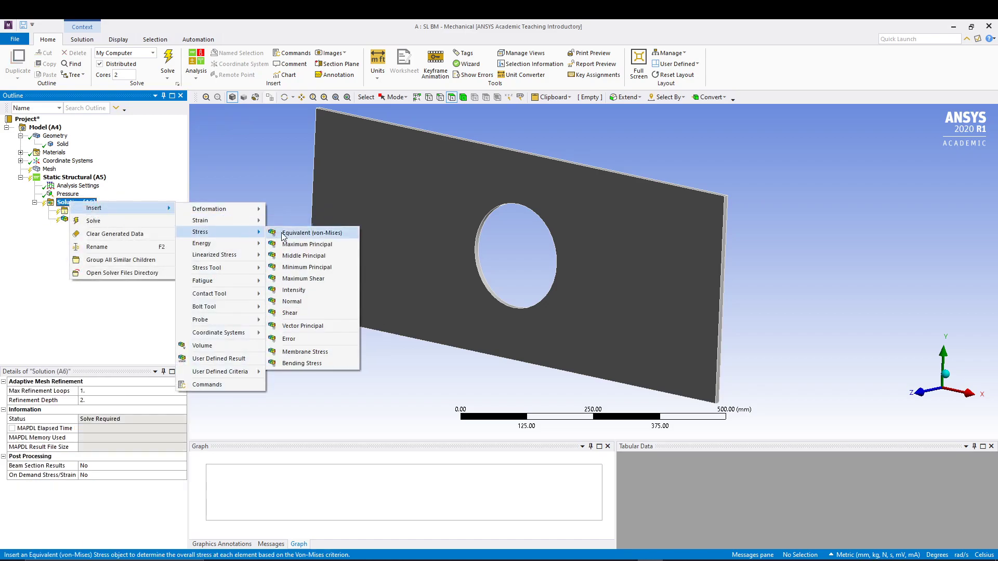
pyautogui.click(302, 231)
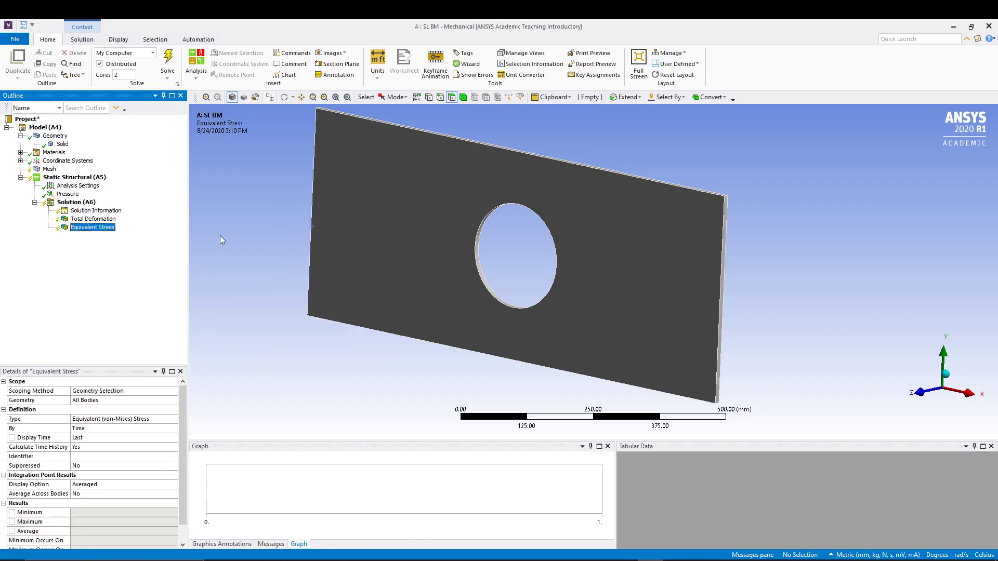
# Step: Insert a Mohr-Coulomb Stress Tool under Solution
pyautogui.rightClick(72, 204)
pyautogui.moveTo(134, 206)
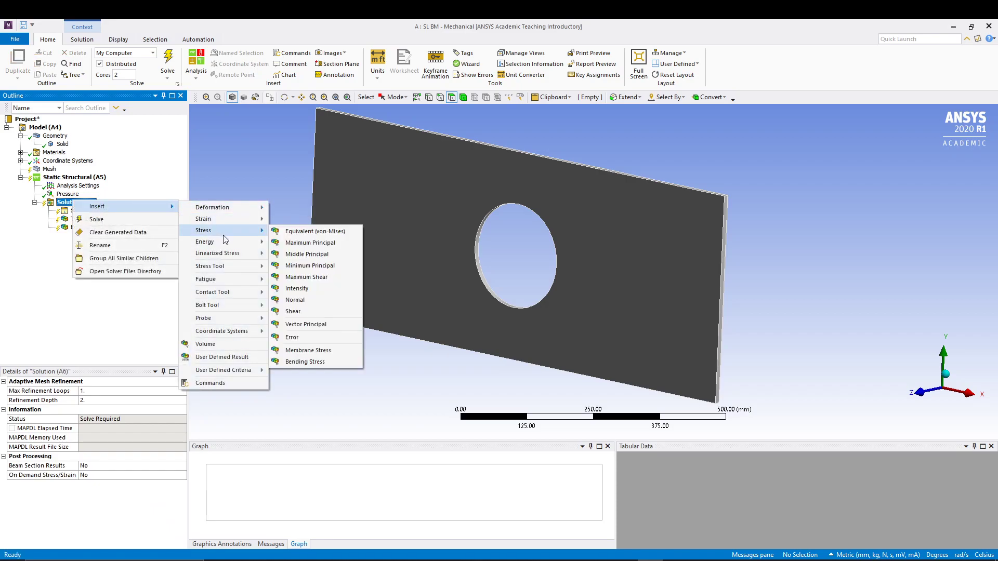
pyautogui.moveTo(233, 264)
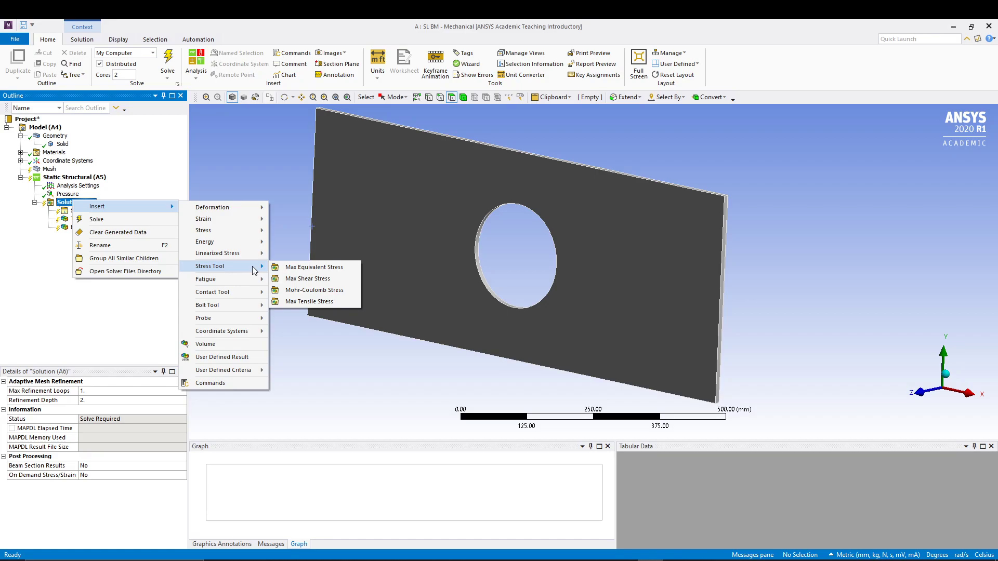
pyautogui.click(283, 290)
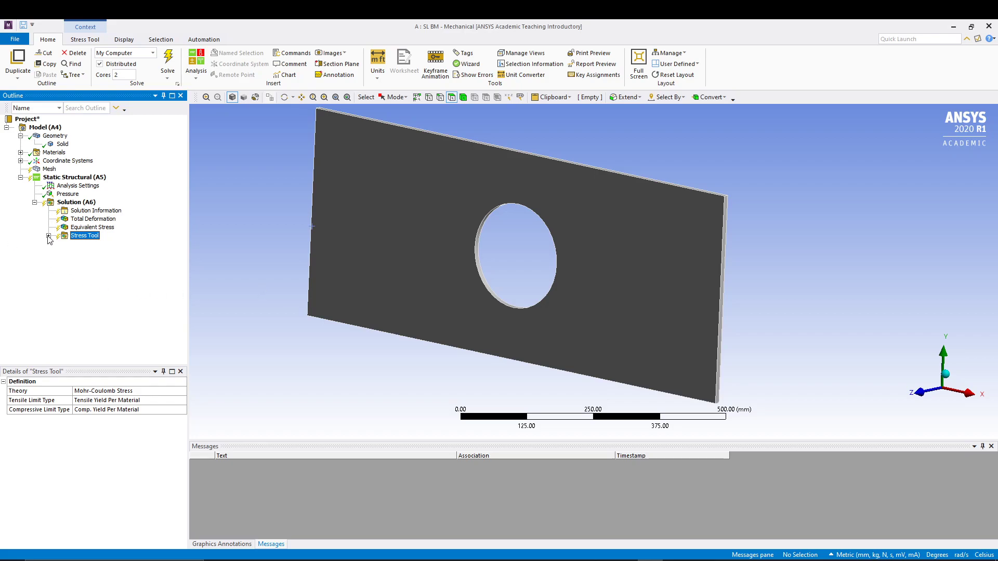
# Step: Attempt a solve, then set Solver Pivot Checking to Off and re-solve successfully
pyautogui.click(48, 235)
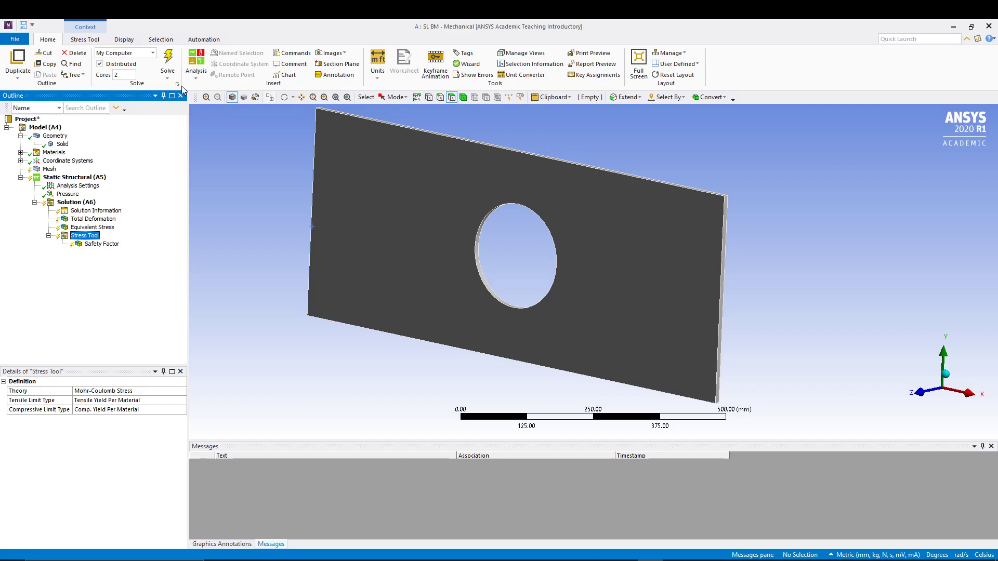
pyautogui.click(167, 60)
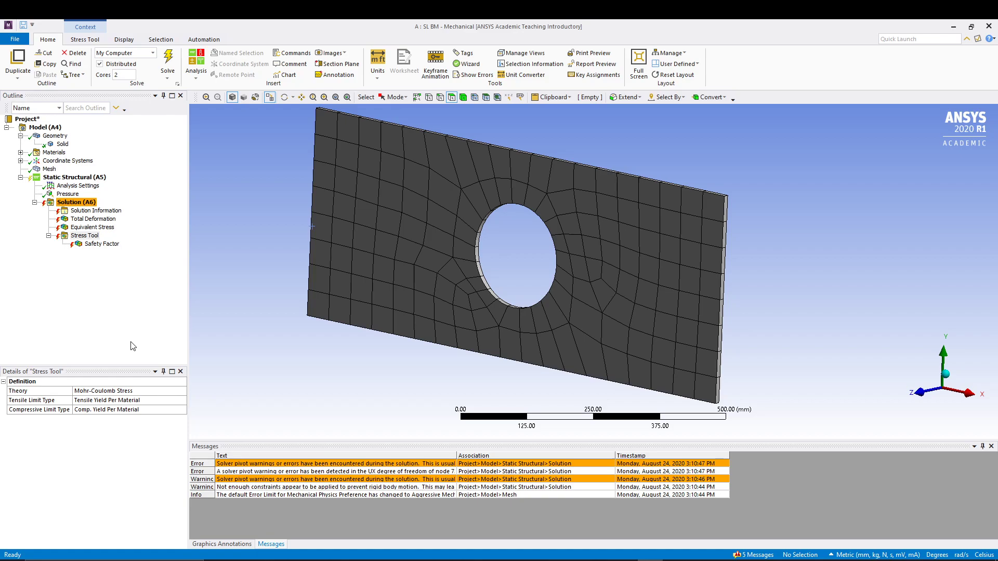
pyautogui.click(78, 186)
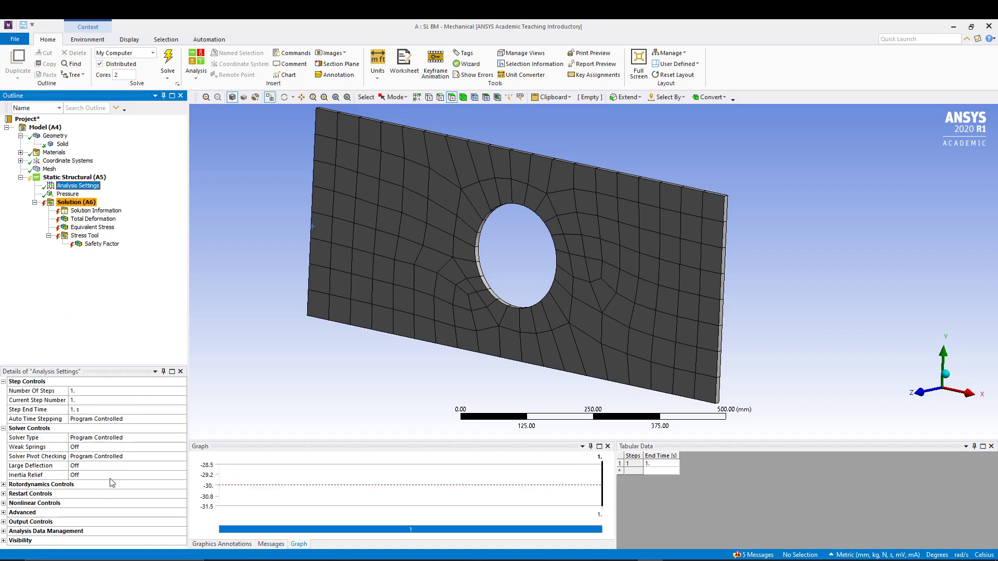
pyautogui.click(132, 456)
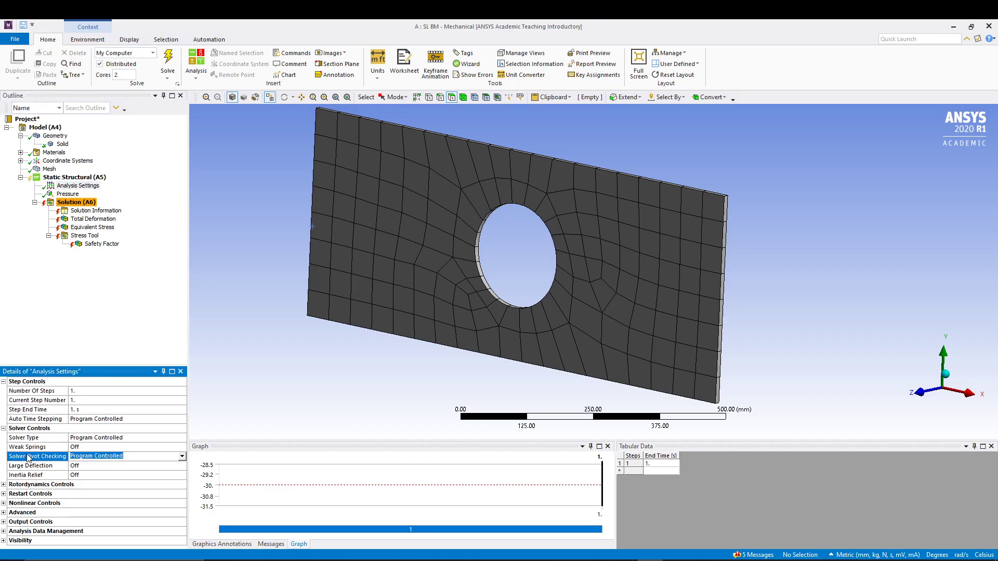
pyautogui.click(182, 457)
pyautogui.click(119, 486)
pyautogui.click(145, 241)
pyautogui.click(169, 57)
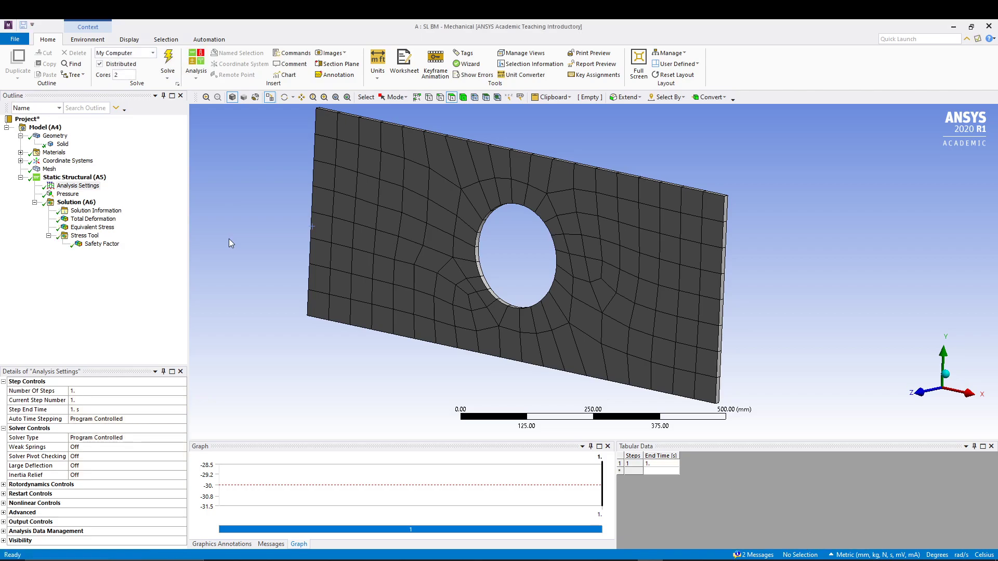
pyautogui.moveTo(261, 285)
pyautogui.mouseDown(button='middle')
pyautogui.moveTo(251, 276)
pyautogui.moveTo(246, 292)
pyautogui.mouseUp(button='middle')
# Step: Review deformation and von Mises stress, then show the Safety Factor contour (minimum 1.2962) face-on
pyautogui.click(93, 219)
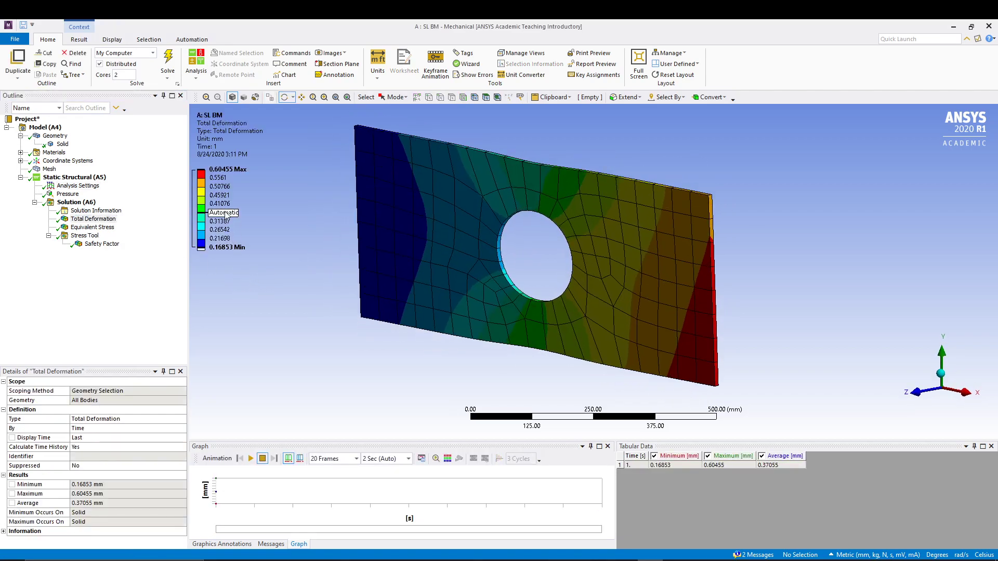
pyautogui.click(93, 230)
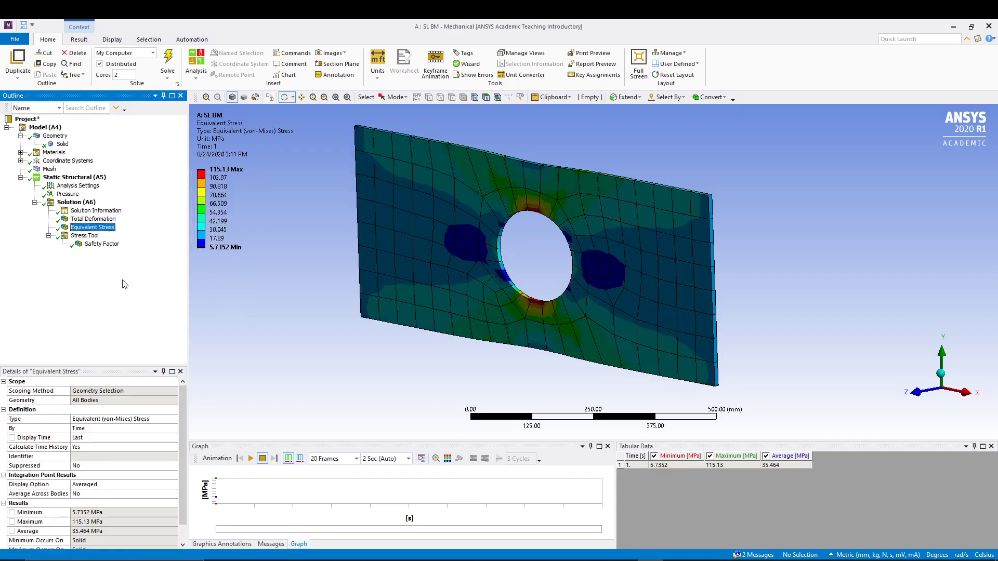
pyautogui.click(101, 244)
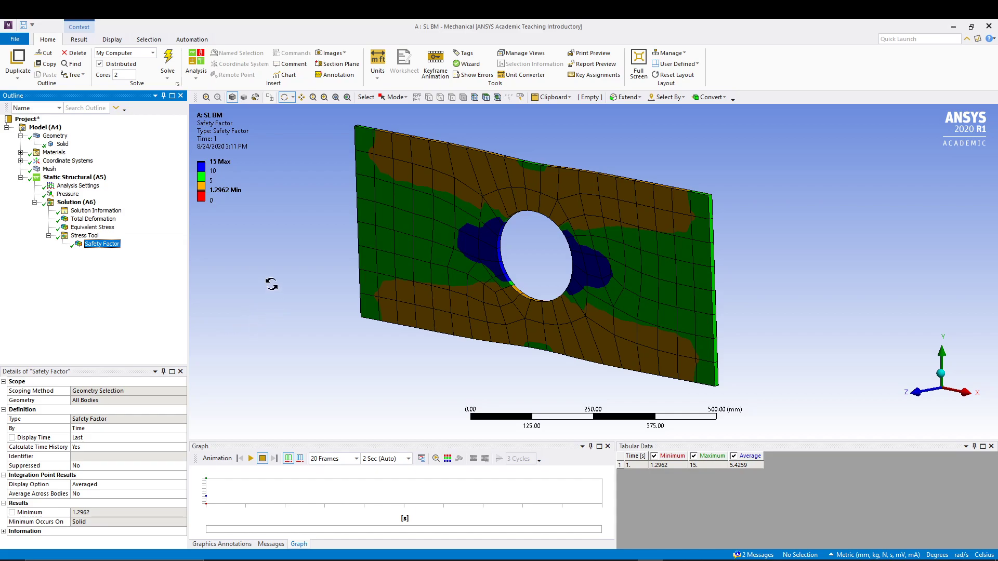
pyautogui.click(215, 190)
pyautogui.click(275, 223)
pyautogui.moveTo(274, 285); pyautogui.dragTo(423, 283)
pyautogui.moveTo(412, 357); pyautogui.dragTo(480, 347)
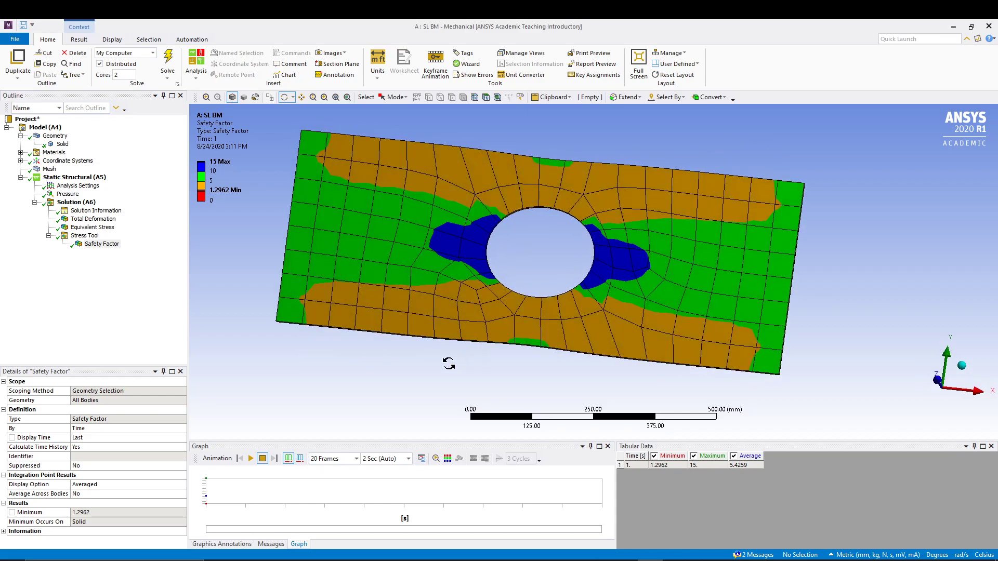